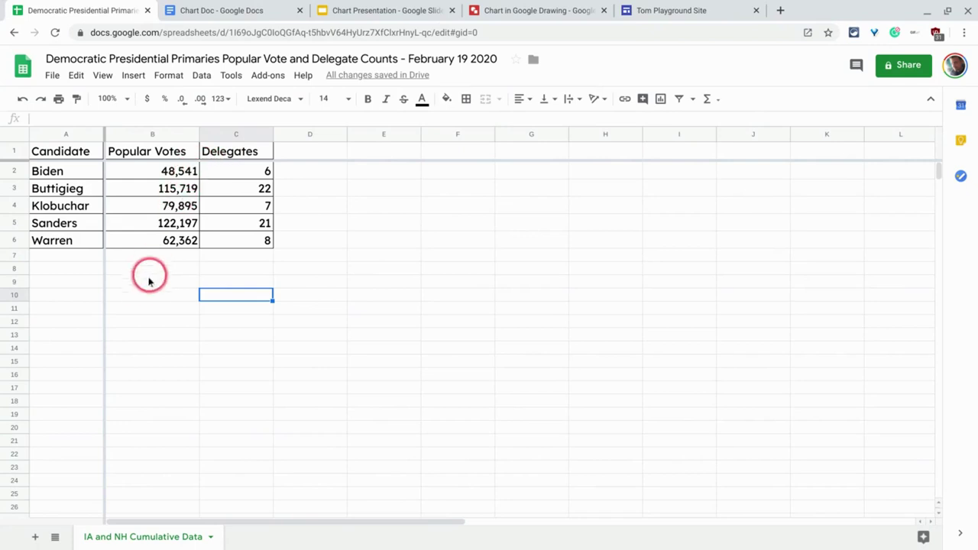
Sort the sheet by the Popular Votes column in descending order (Z → A).
{"action": "right_click", "coordinate": [192, 136]}
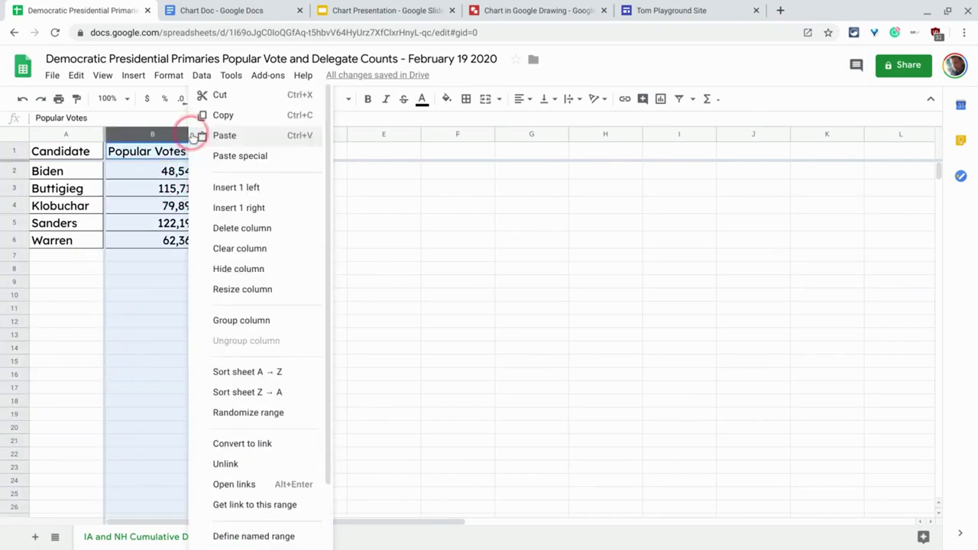
{"action": "left_click", "coordinate": [259, 393]}
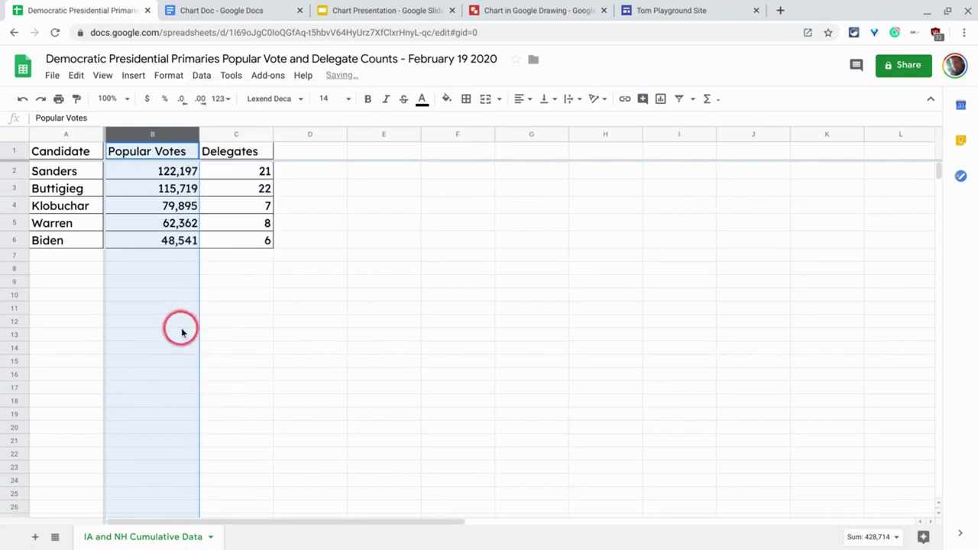
{"action": "left_click", "coordinate": [235, 334]}
Insert a chart from the Candidate and Popular Votes data in A1:B6.
{"action": "left_click_drag", "start_coordinate": [71, 157], "coordinate": [160, 242]}
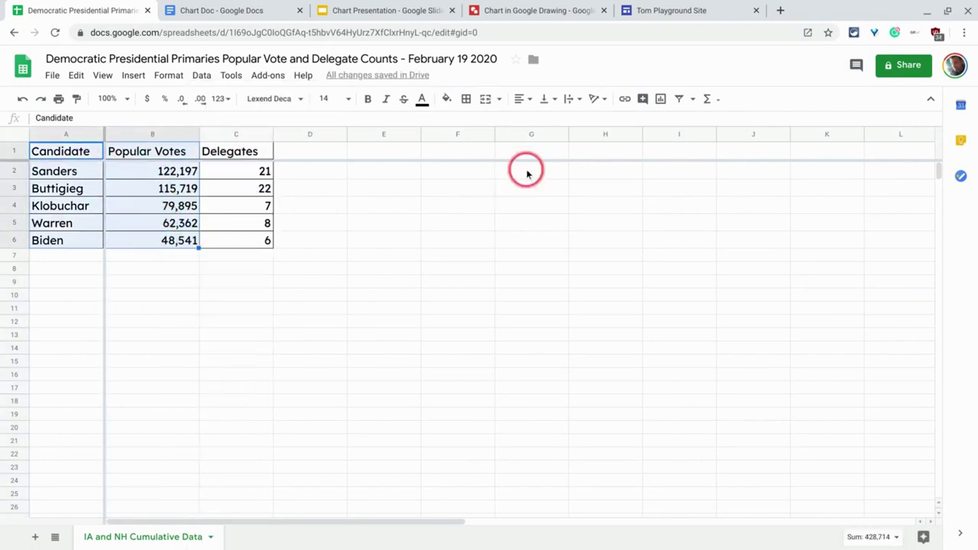
{"action": "left_click", "coordinate": [660, 100]}
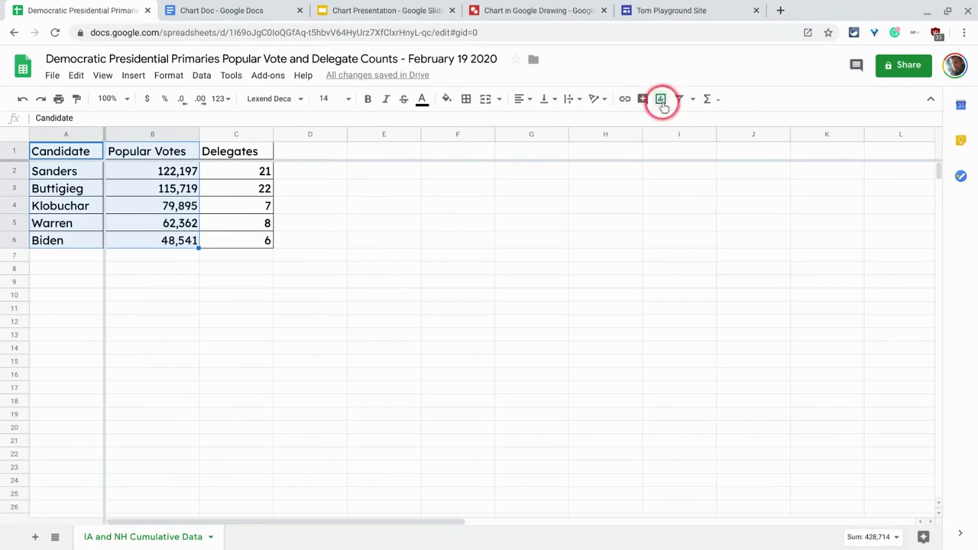
{"action": "left_click", "coordinate": [660, 100]}
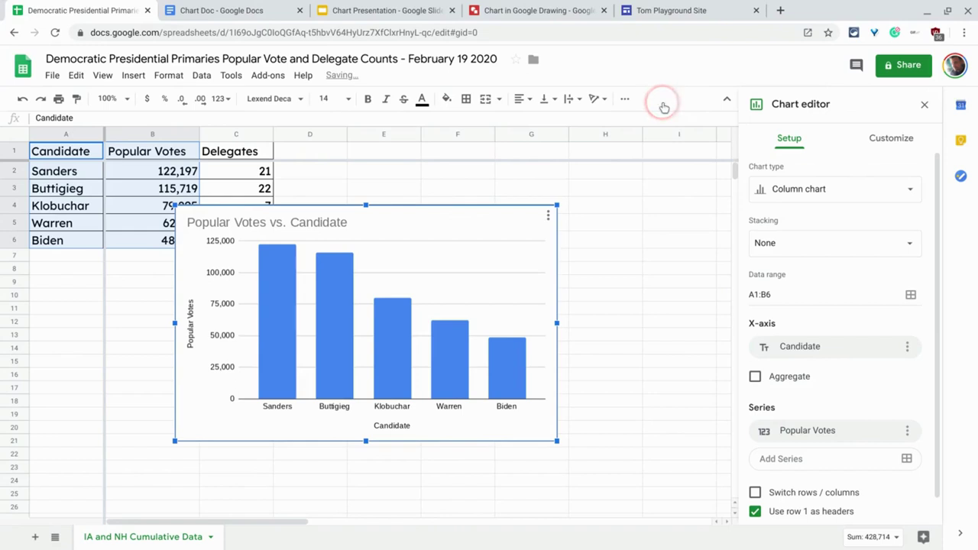
Change the popular votes chart from columns to the suggested horizontal bar chart.
{"action": "left_click", "coordinate": [841, 197]}
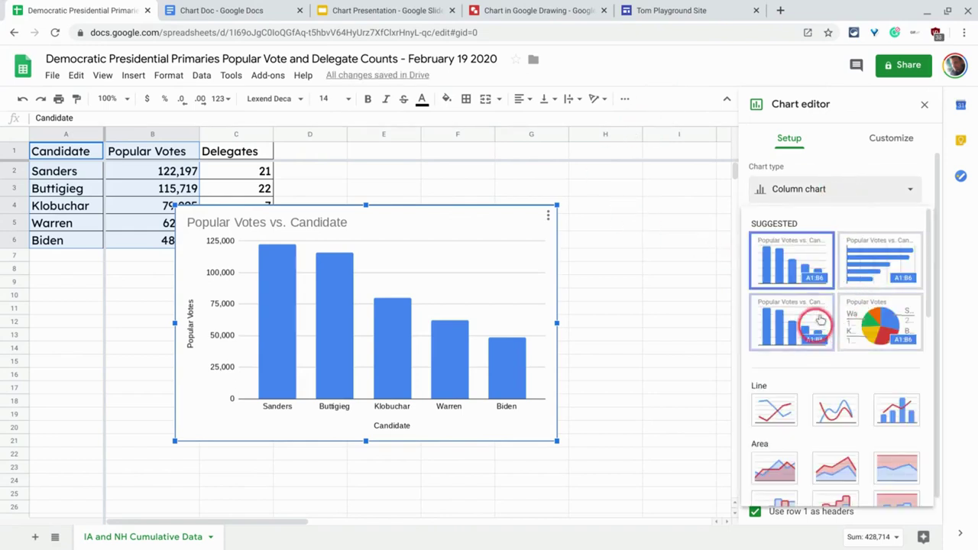
{"action": "left_click", "coordinate": [871, 190]}
{"action": "left_click", "coordinate": [871, 190]}
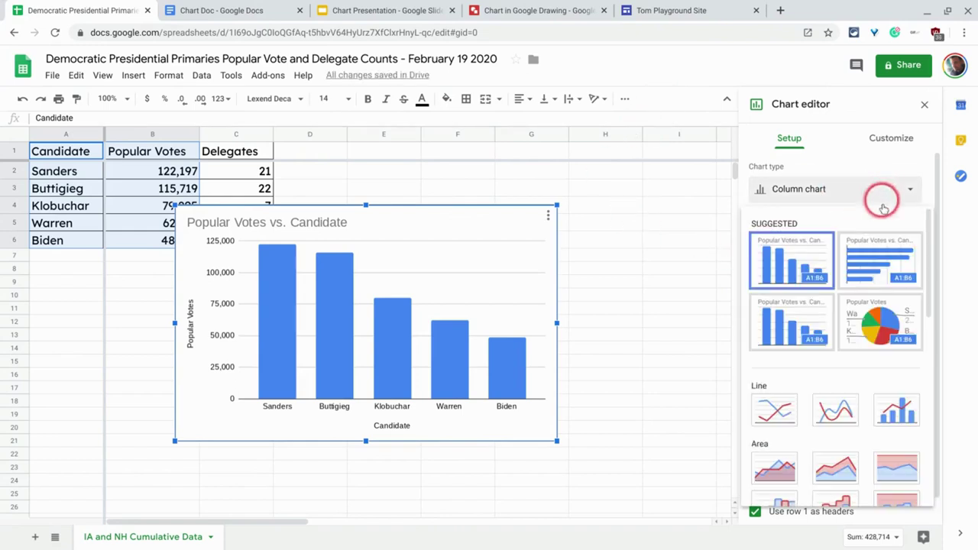
{"action": "left_click", "coordinate": [871, 258]}
Color the Popular Votes series red and move the chart to the right, clear of the data table.
{"action": "left_click", "coordinate": [311, 223]}
{"action": "left_click", "coordinate": [312, 223]}
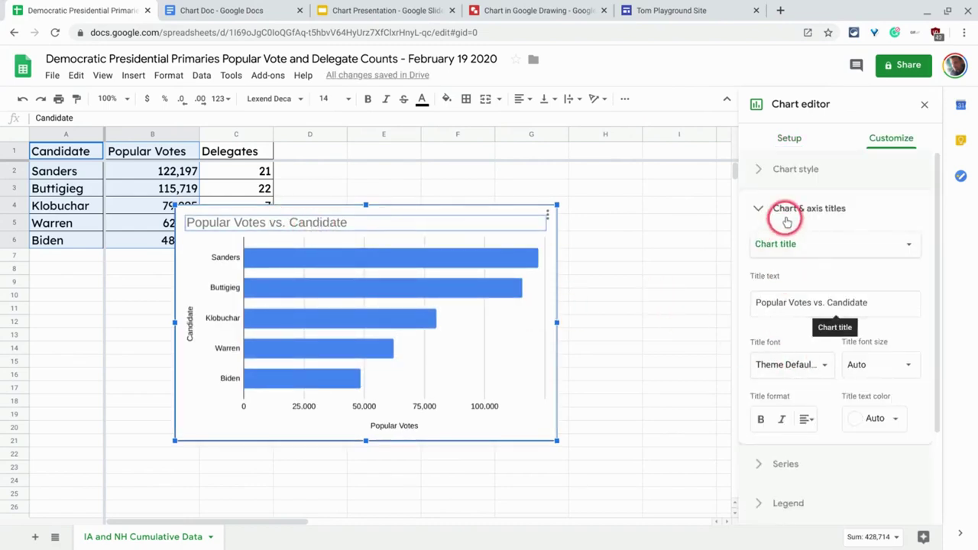
{"action": "scroll", "coordinate": [764, 233], "scroll_direction": "down", "scroll_amount": 3}
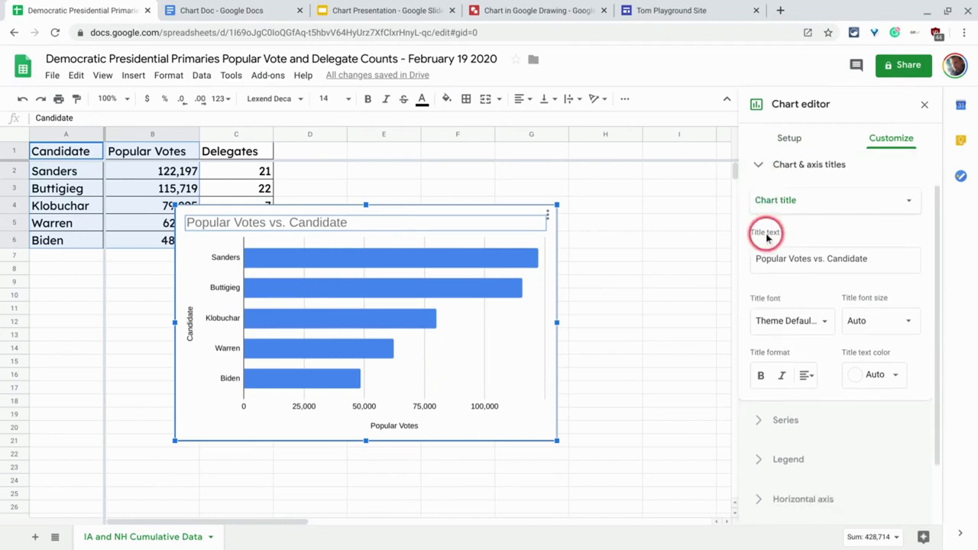
{"action": "left_click", "coordinate": [756, 360]}
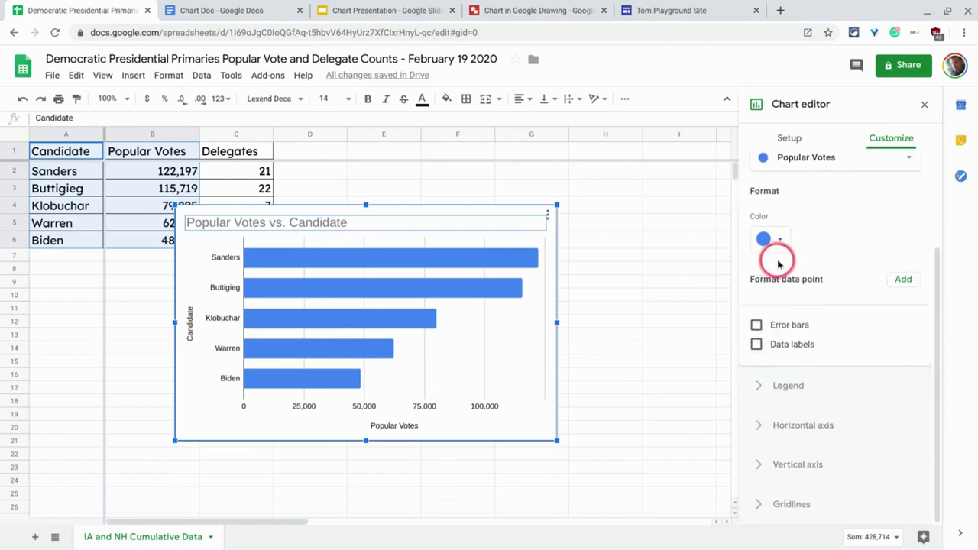
{"action": "left_click", "coordinate": [774, 240]}
{"action": "left_click", "coordinate": [778, 304]}
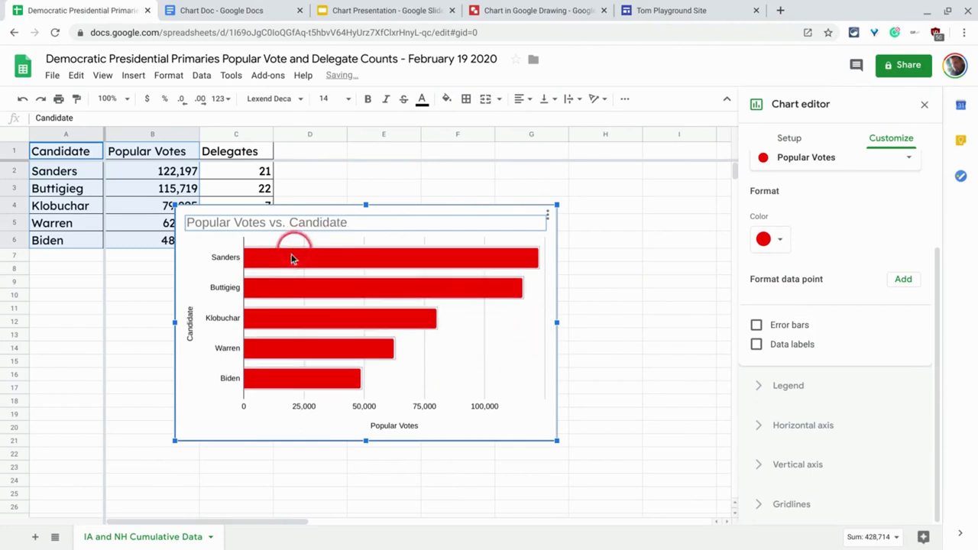
{"action": "left_click", "coordinate": [83, 322]}
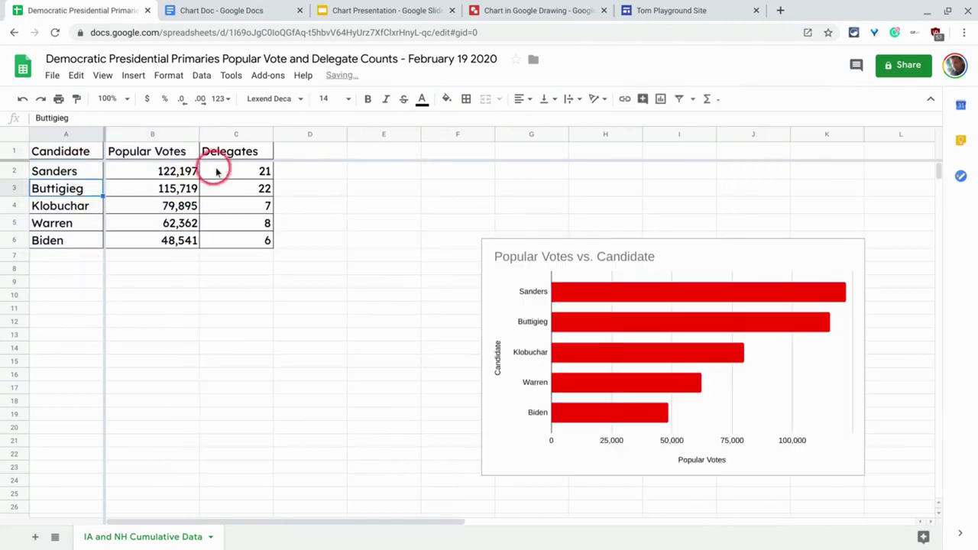
Sort the sheet by the Delegates column in descending order (Z → A).
{"action": "right_click", "coordinate": [265, 136]}
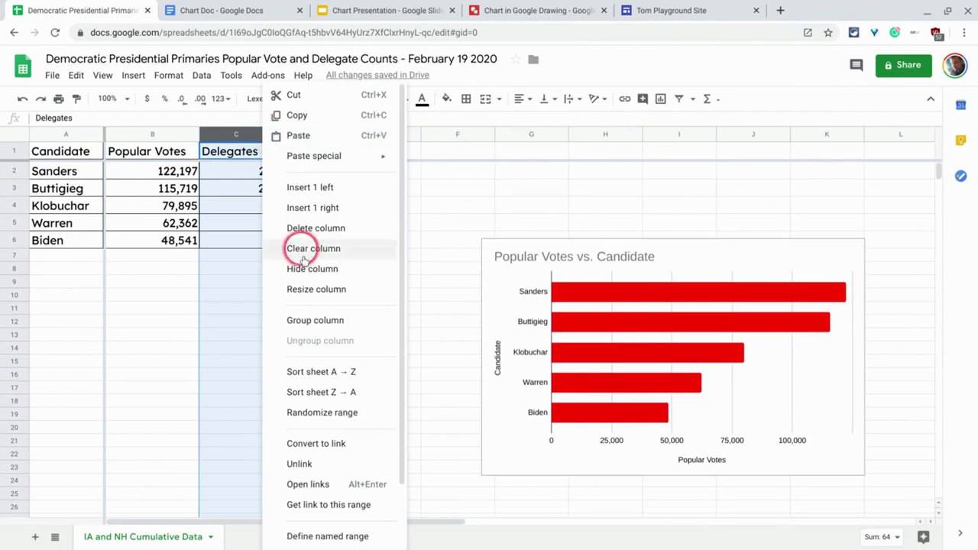
{"action": "left_click", "coordinate": [315, 373]}
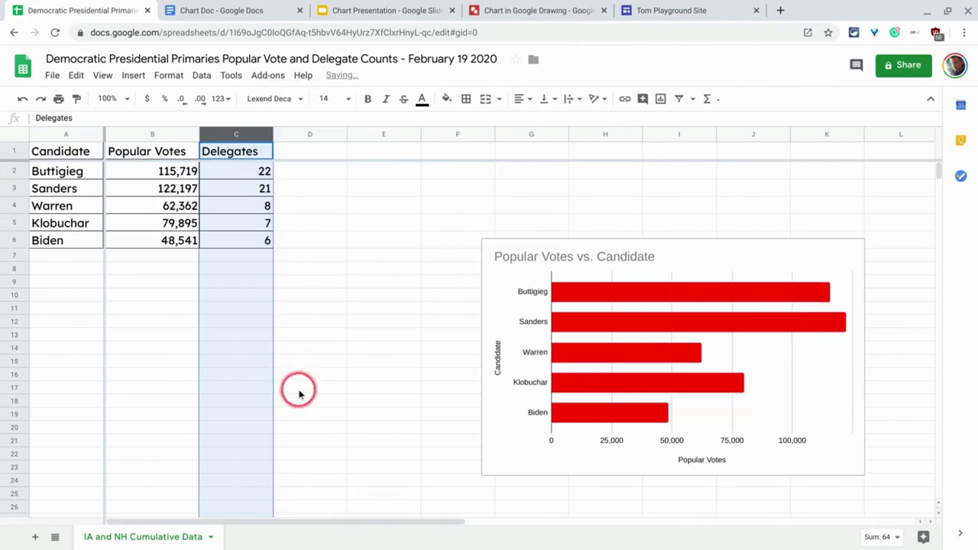
Insert a chart from A1:A6 and C1:C6 showing delegates per candidate, and place it directly left of the popular votes chart.
{"action": "left_click_drag", "start_coordinate": [74, 151], "coordinate": [81, 232]}
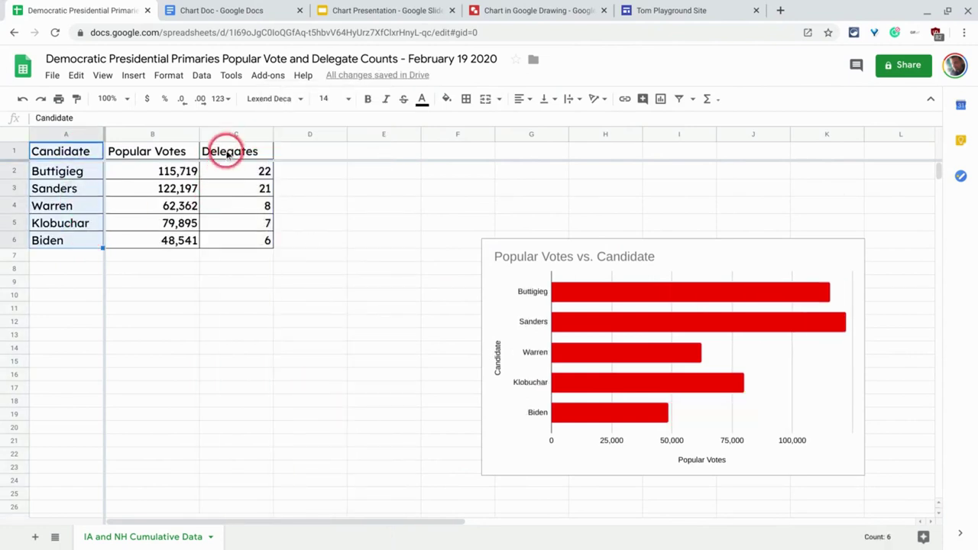
{"action": "left_click_drag", "start_coordinate": [227, 152], "coordinate": [227, 242]}
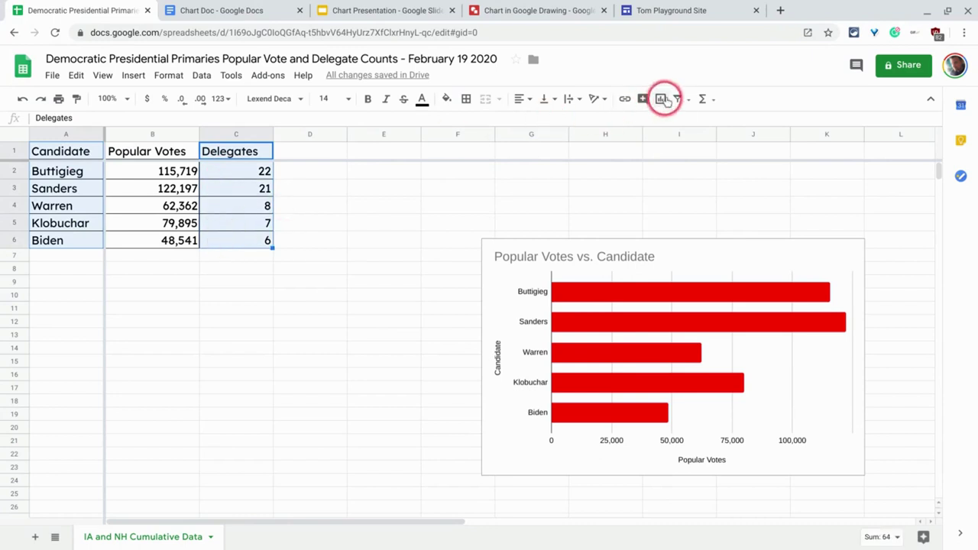
{"action": "left_click", "coordinate": [662, 99]}
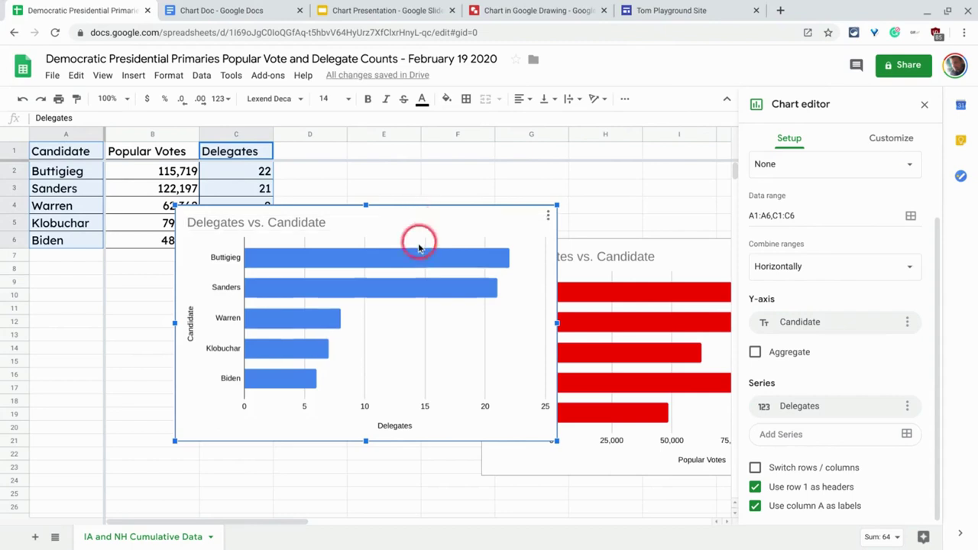
{"action": "left_click", "coordinate": [924, 105]}
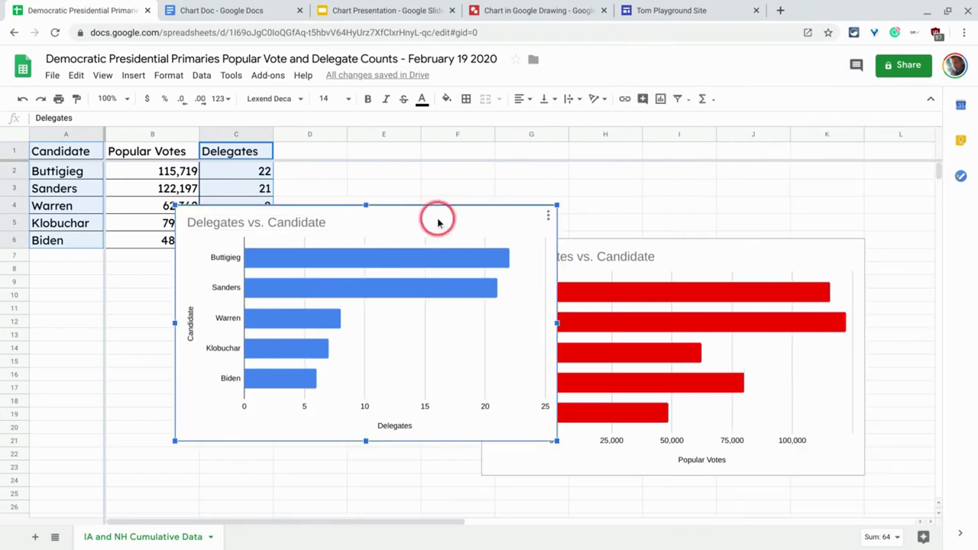
{"action": "left_click_drag", "start_coordinate": [438, 222], "coordinate": [283, 267]}
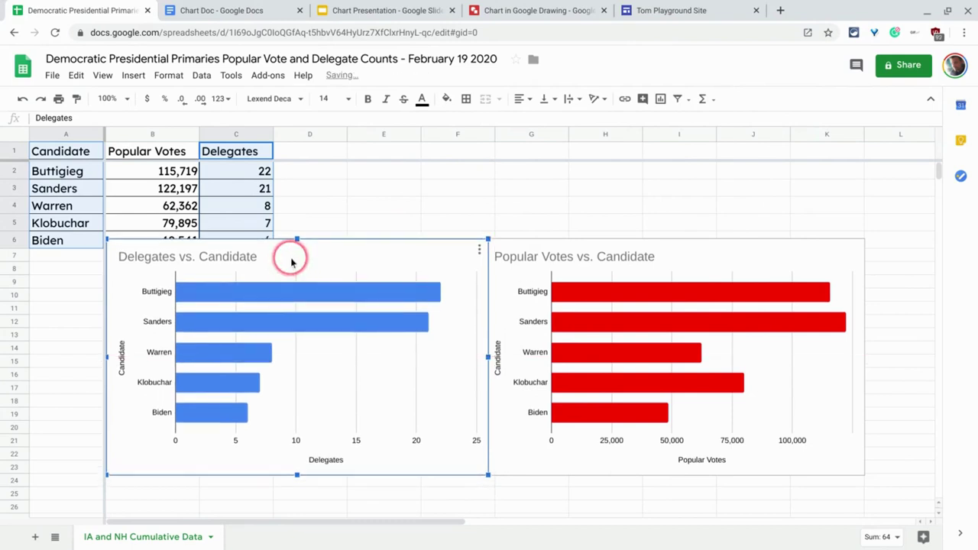
Publish the Delegates vs. Candidate chart to the web as an interactive link.
{"action": "left_click", "coordinate": [480, 251]}
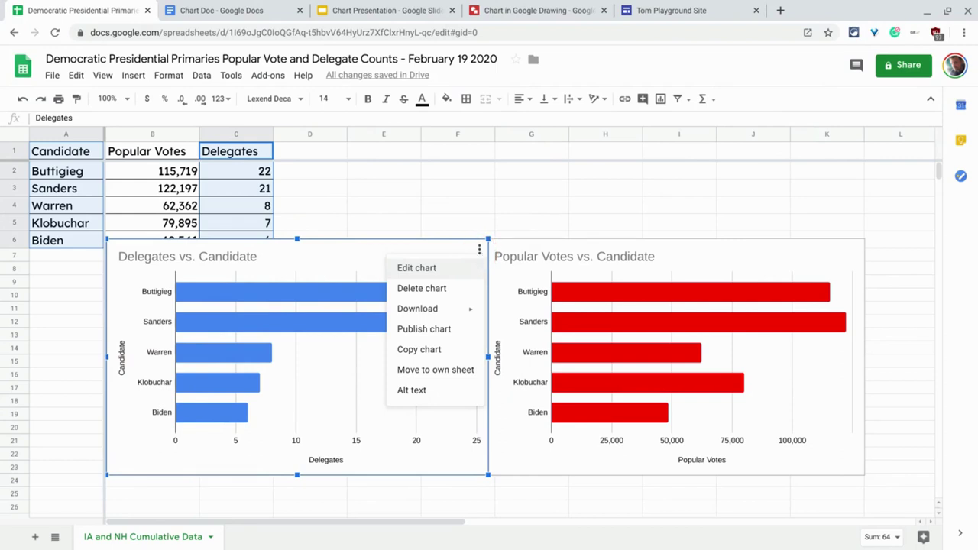
{"action": "left_click", "coordinate": [436, 330]}
{"action": "left_click", "coordinate": [376, 350]}
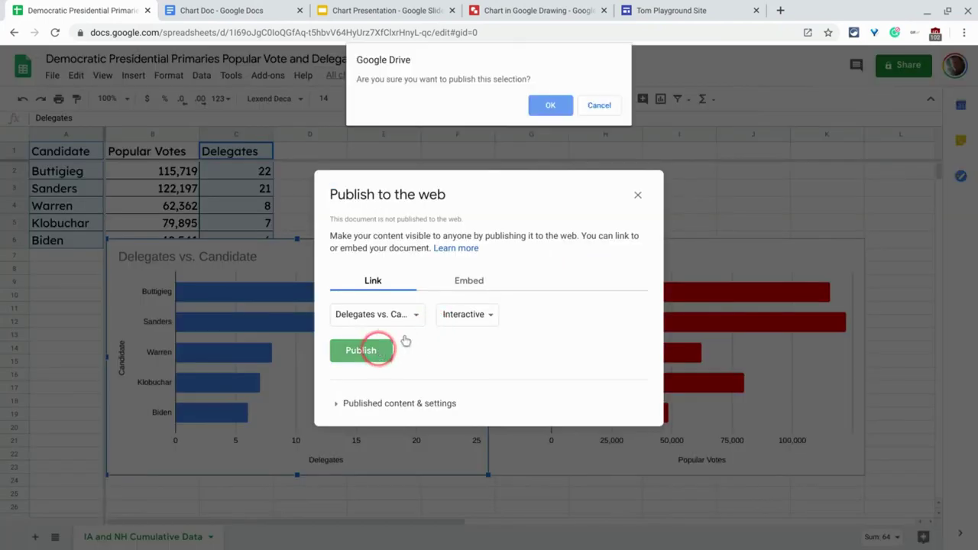
{"action": "left_click", "coordinate": [543, 106]}
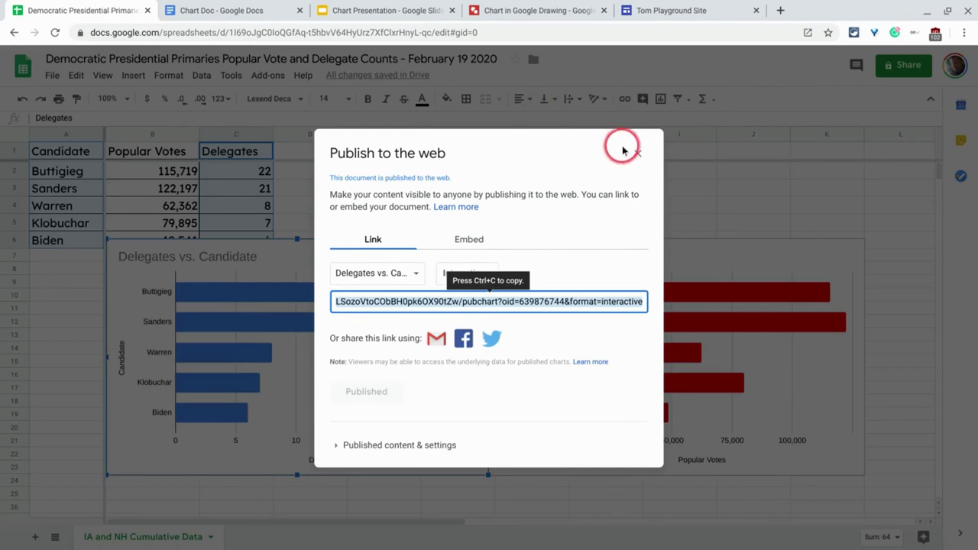
{"action": "left_click", "coordinate": [637, 153]}
Publish the Popular Votes vs. Candidate chart to the web as an interactive link.
{"action": "left_click", "coordinate": [814, 265]}
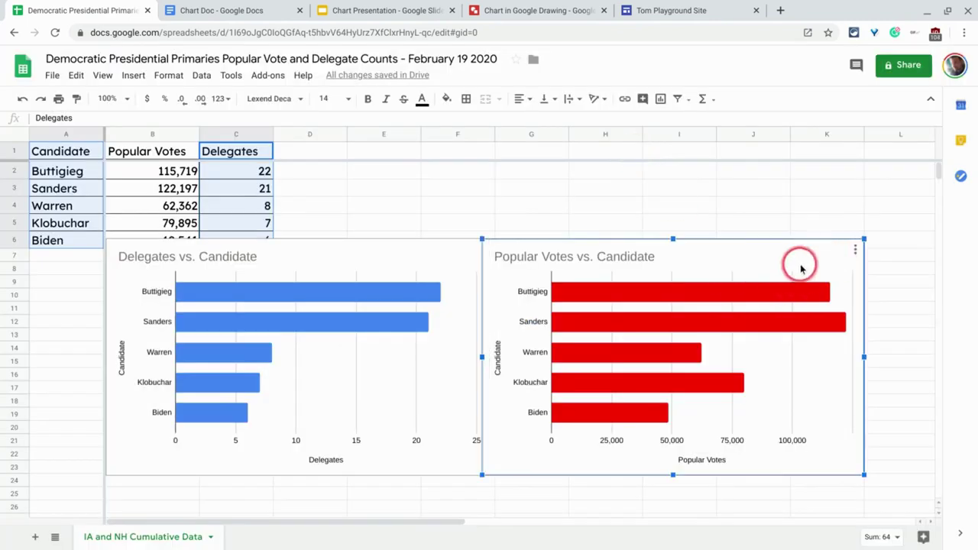
{"action": "left_click", "coordinate": [855, 249]}
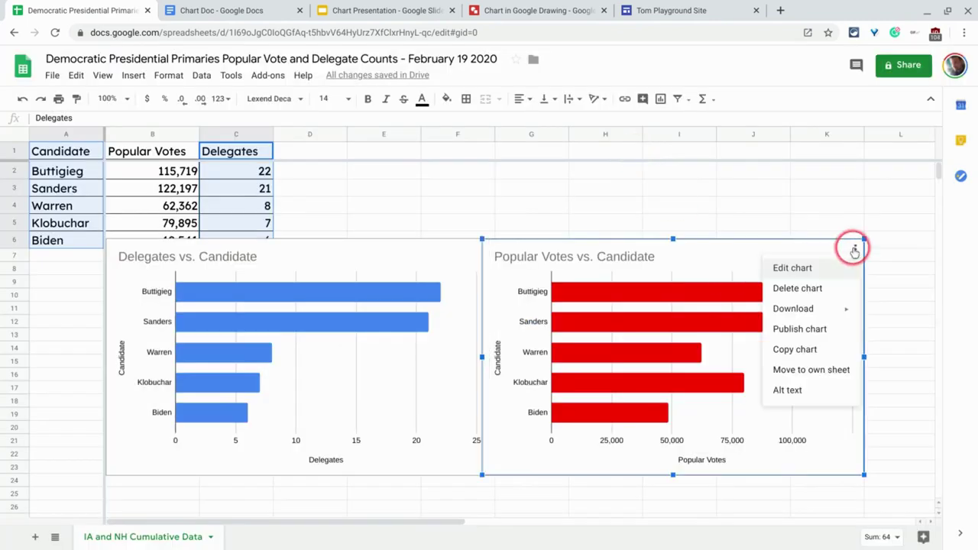
{"action": "left_click", "coordinate": [819, 329]}
{"action": "left_click", "coordinate": [359, 306]}
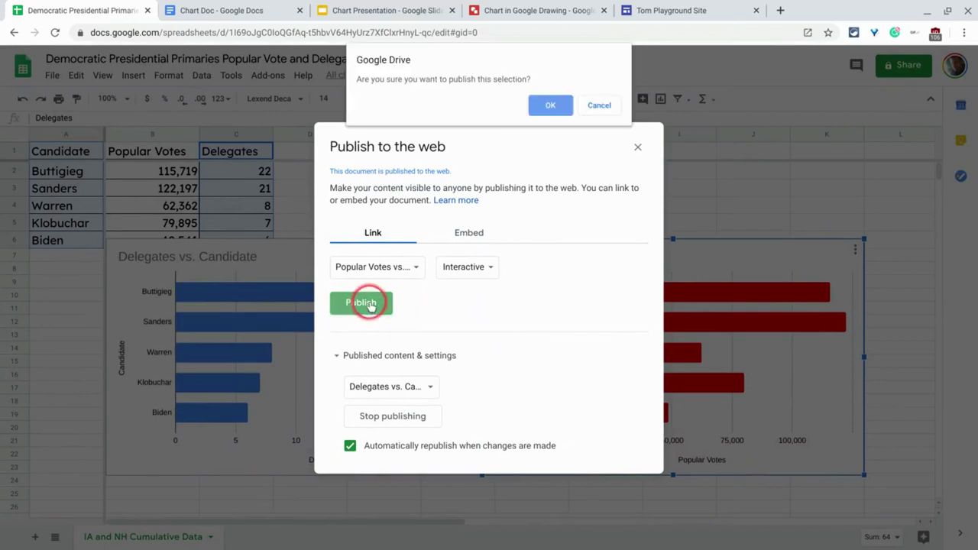
{"action": "left_click", "coordinate": [551, 106]}
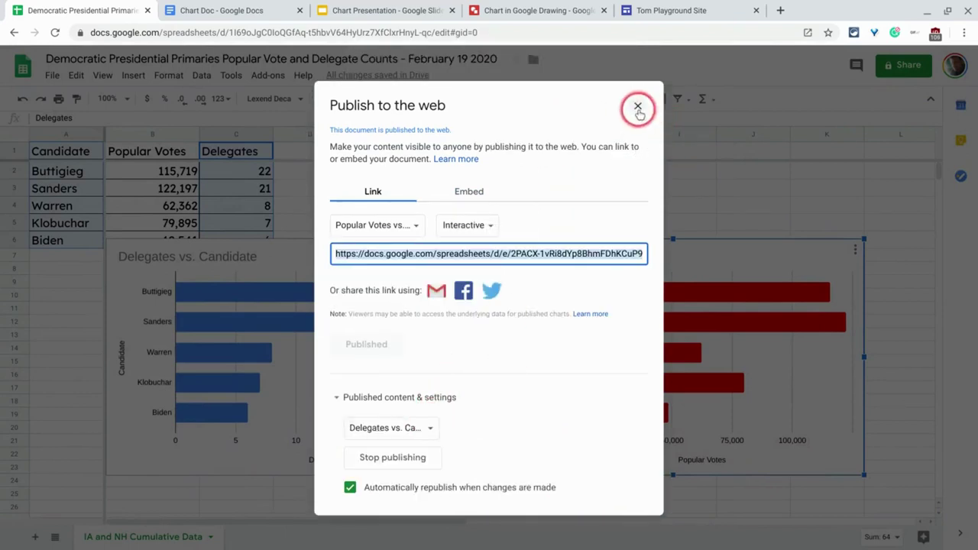
{"action": "left_click", "coordinate": [638, 105]}
Switch to the Chart Doc document and import the Popular Votes vs. Candidate chart from the Democratic Presidential Primaries spreadsheet, linked to its source.
{"action": "left_click", "coordinate": [201, 11]}
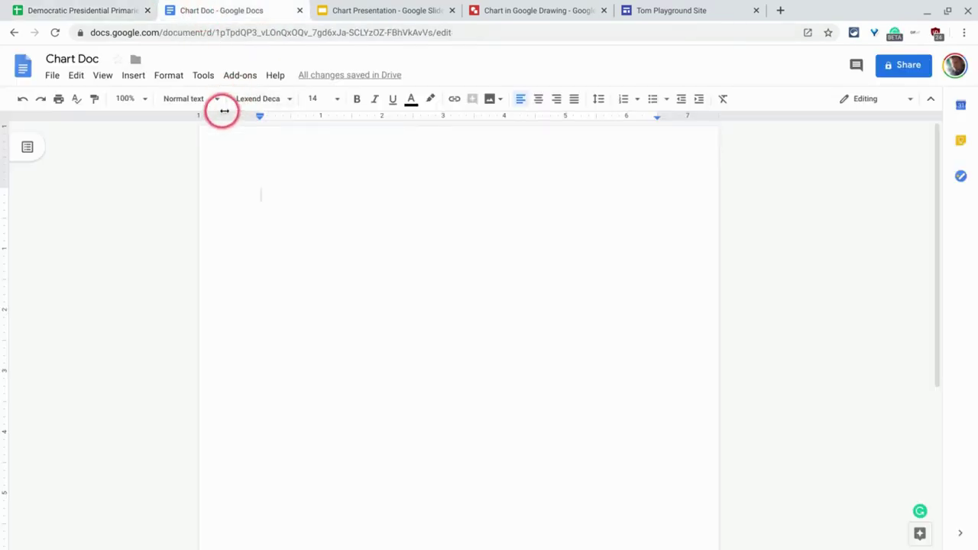
{"action": "left_click", "coordinate": [144, 80]}
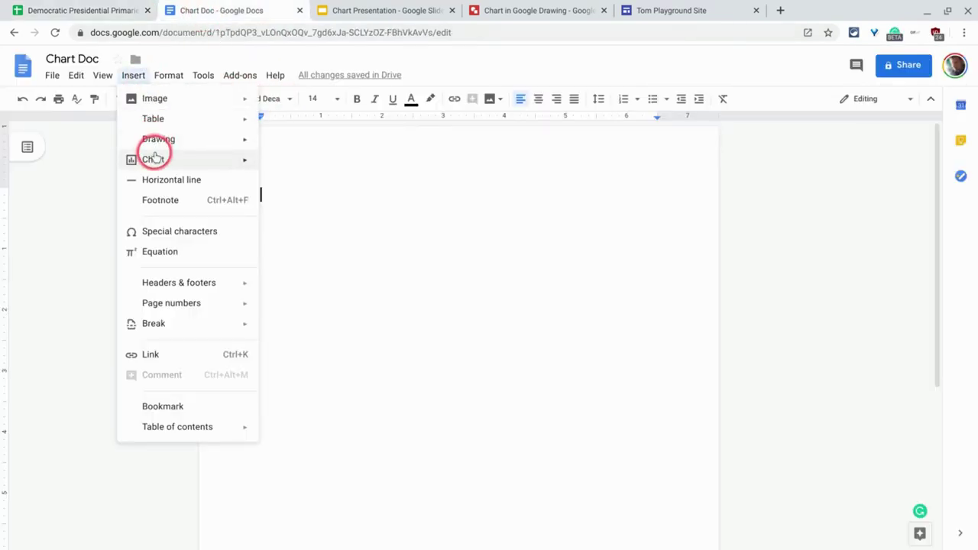
{"action": "mouse_move", "coordinate": [240, 166]}
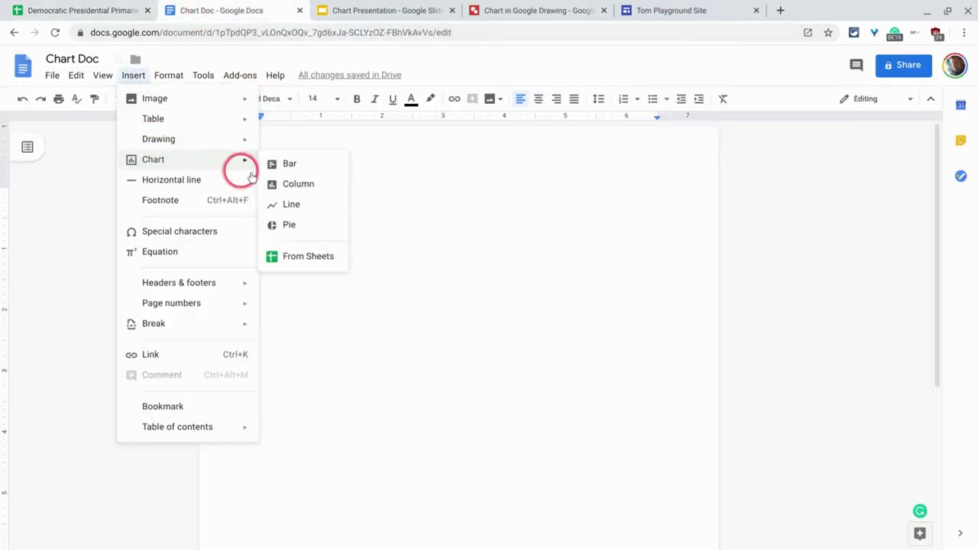
{"action": "left_click", "coordinate": [308, 258]}
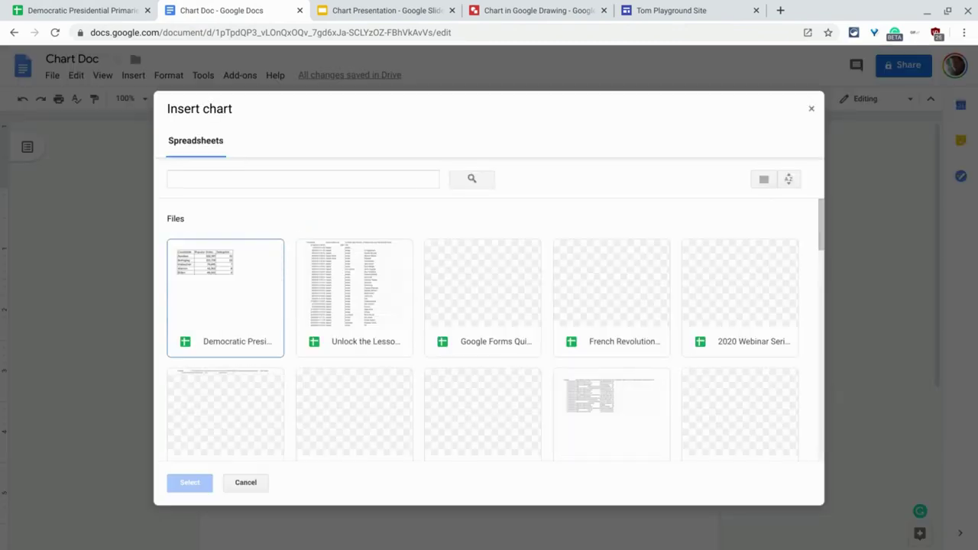
{"action": "left_click", "coordinate": [202, 280]}
{"action": "left_click", "coordinate": [189, 482]}
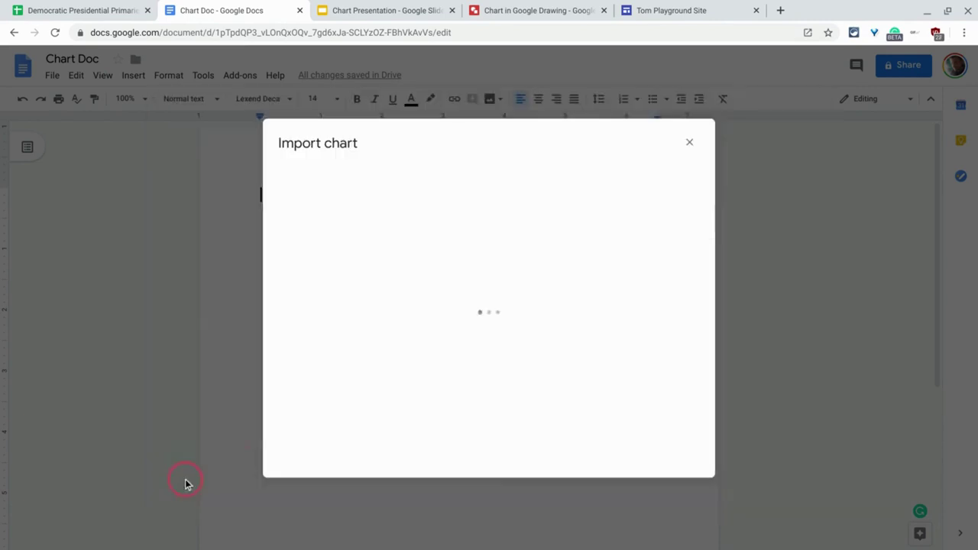
{"action": "left_click", "coordinate": [411, 288]}
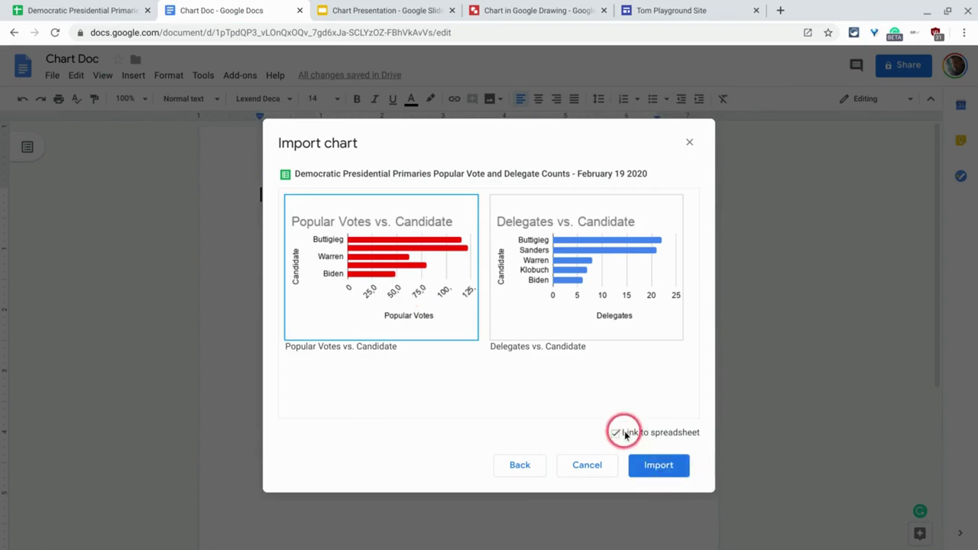
{"action": "left_click", "coordinate": [666, 464]}
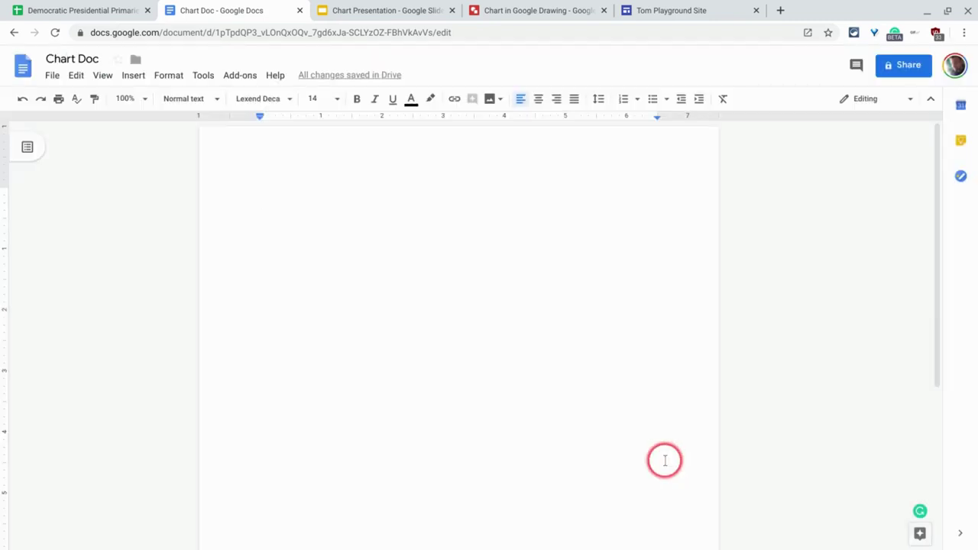
Check the link options of the imported Popular Votes vs. Candidate chart in the document.
{"action": "left_click", "coordinate": [581, 320]}
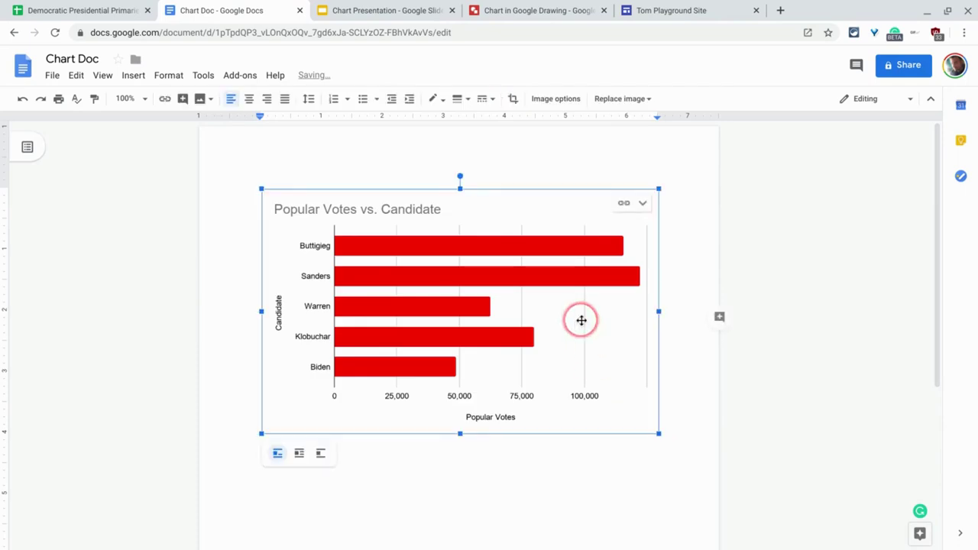
{"action": "left_click", "coordinate": [642, 205]}
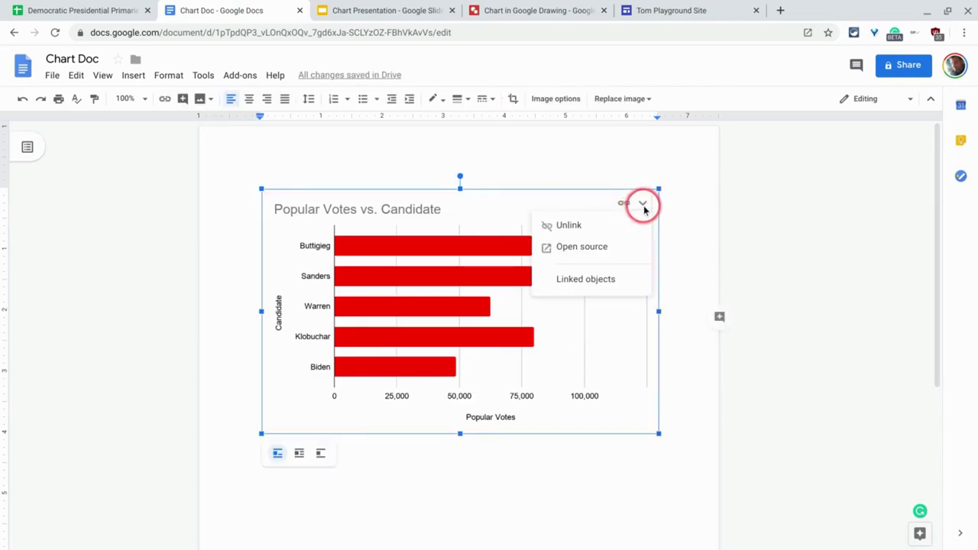
{"action": "key", "text": "Escape"}
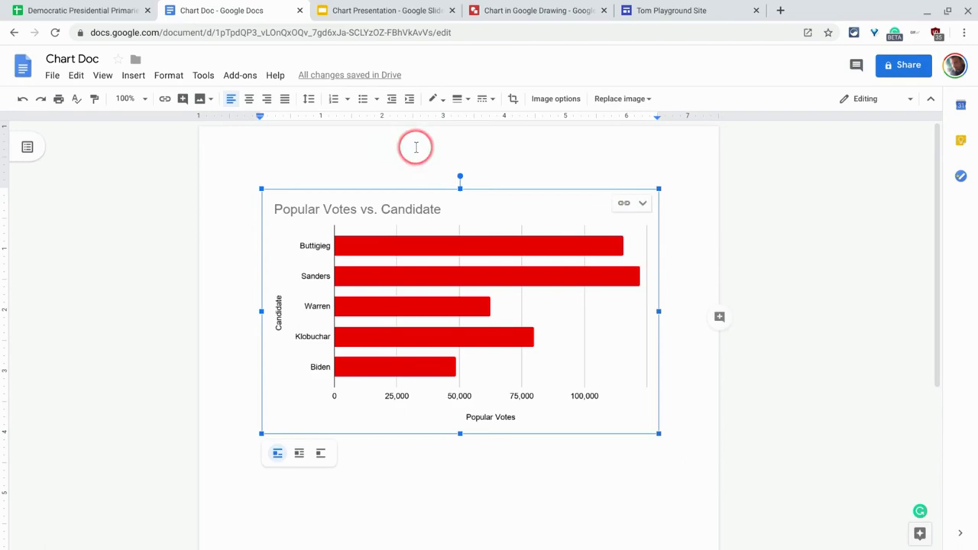
Switch to the Chart Presentation slides, import the Popular Votes vs. Candidate chart linked to the Democratic Presidential Primaries spreadsheet, and open its link options.
{"action": "left_click", "coordinate": [378, 9]}
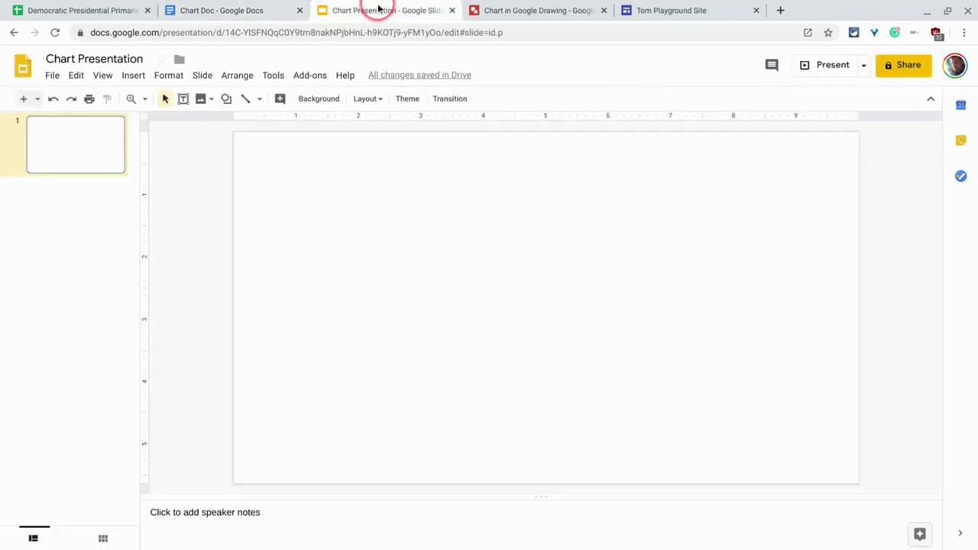
{"action": "left_click", "coordinate": [133, 76]}
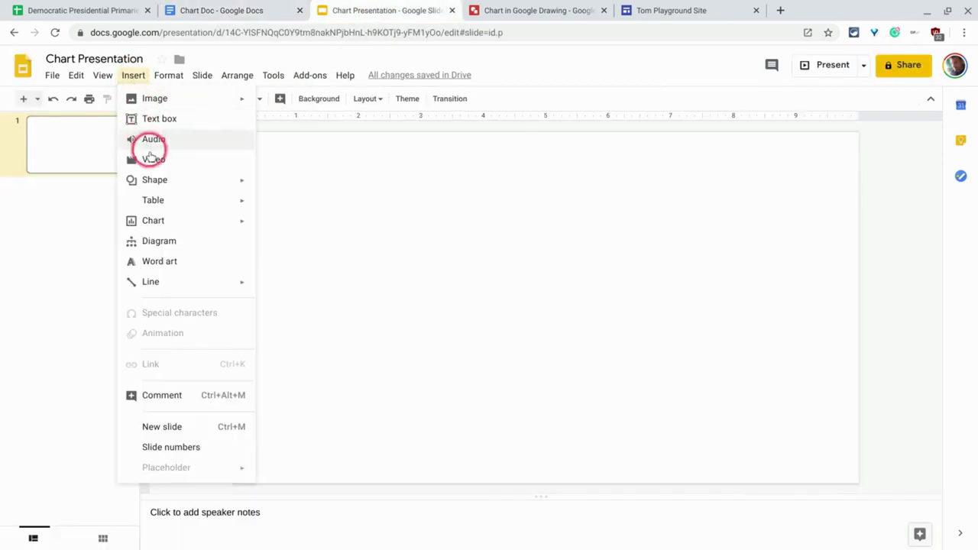
{"action": "mouse_move", "coordinate": [153, 220]}
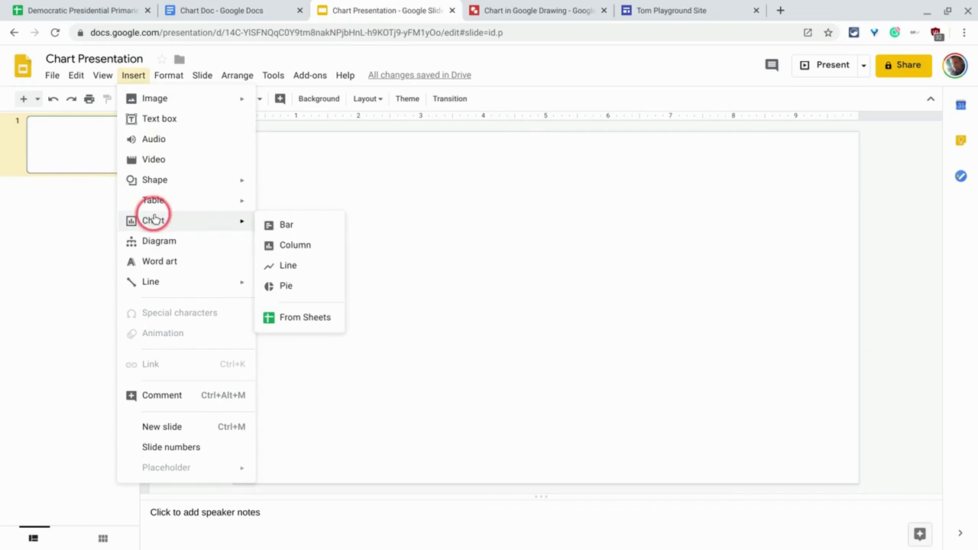
{"action": "left_click", "coordinate": [303, 314]}
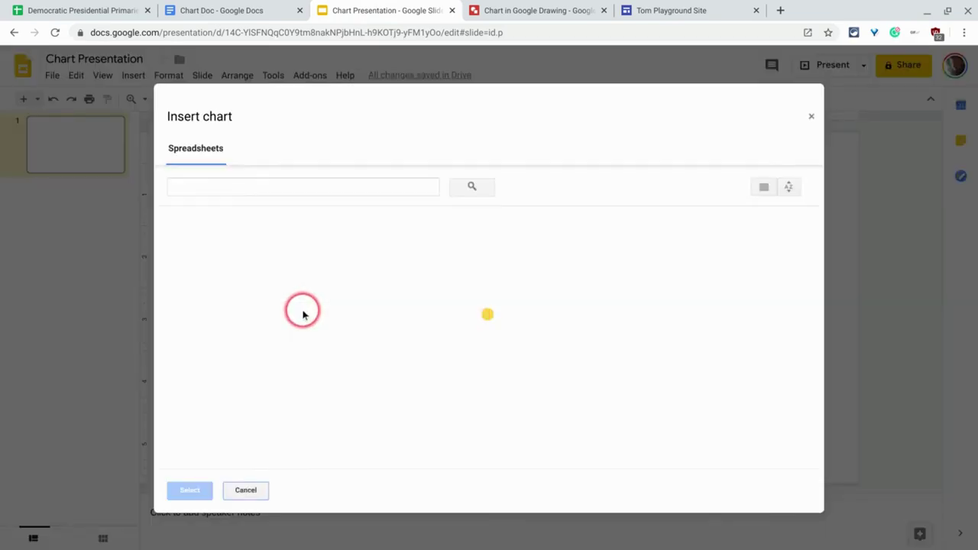
{"action": "left_click", "coordinate": [238, 297]}
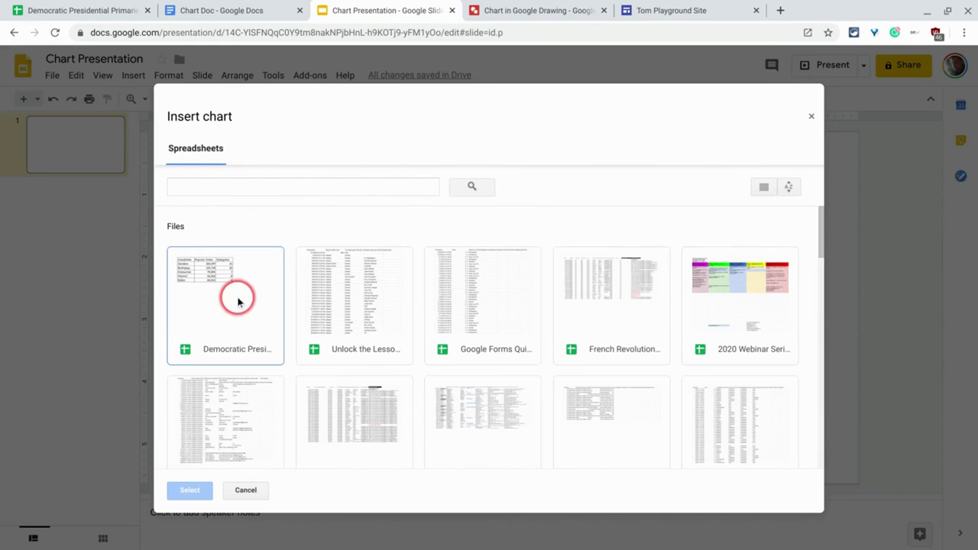
{"action": "left_click", "coordinate": [192, 490]}
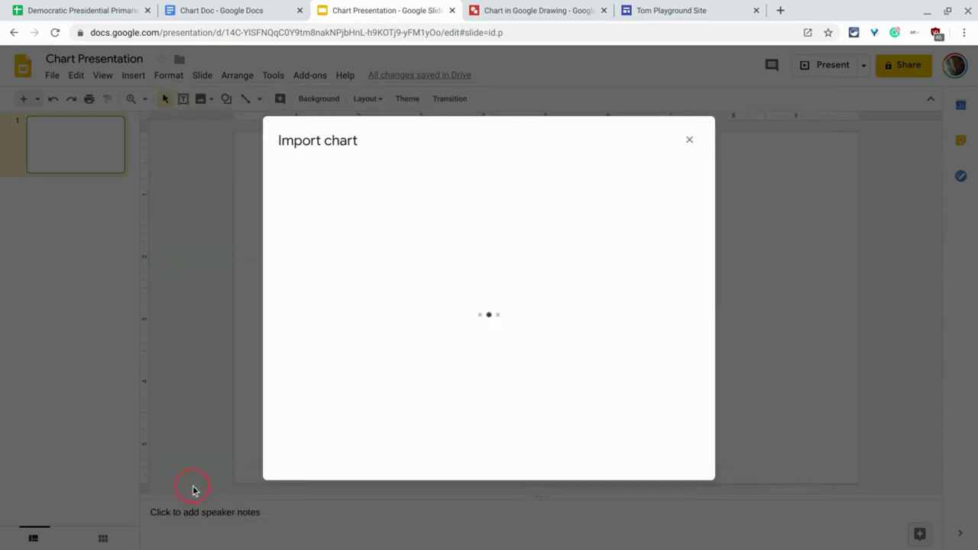
{"action": "left_click", "coordinate": [419, 303]}
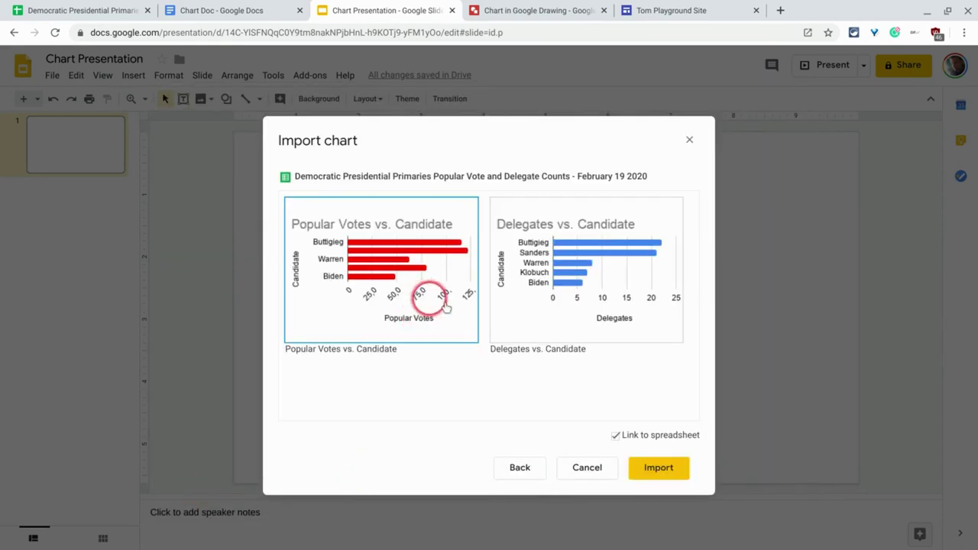
{"action": "left_click", "coordinate": [642, 479]}
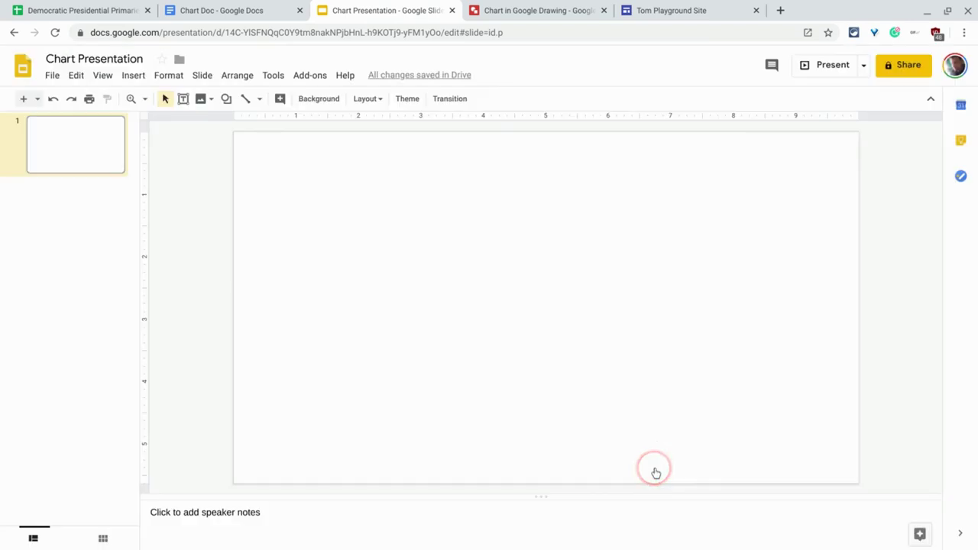
{"action": "left_click", "coordinate": [752, 157]}
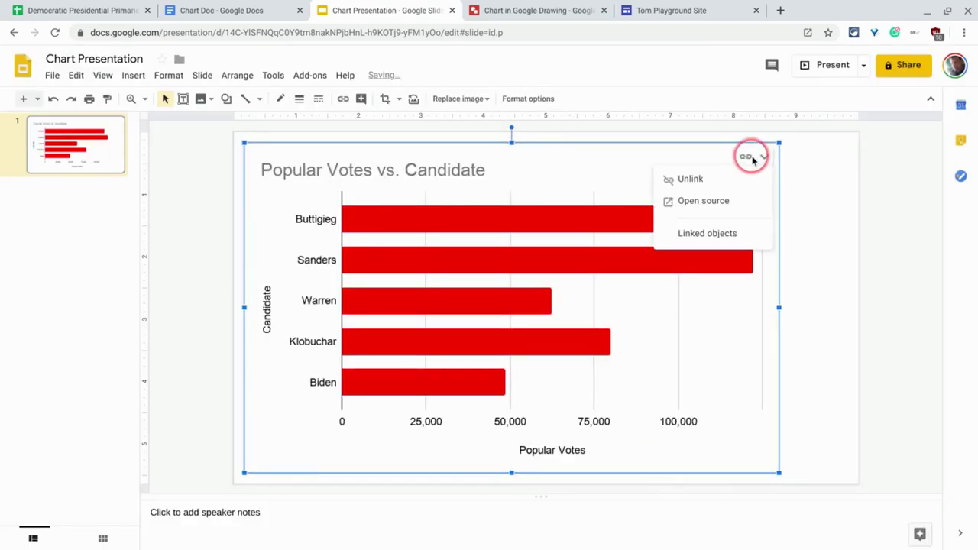
Switch to Chart in Google Drawing and import the Popular Votes vs. Candidate chart linked to the Democratic Presidential Primaries spreadsheet.
{"action": "left_click", "coordinate": [524, 11]}
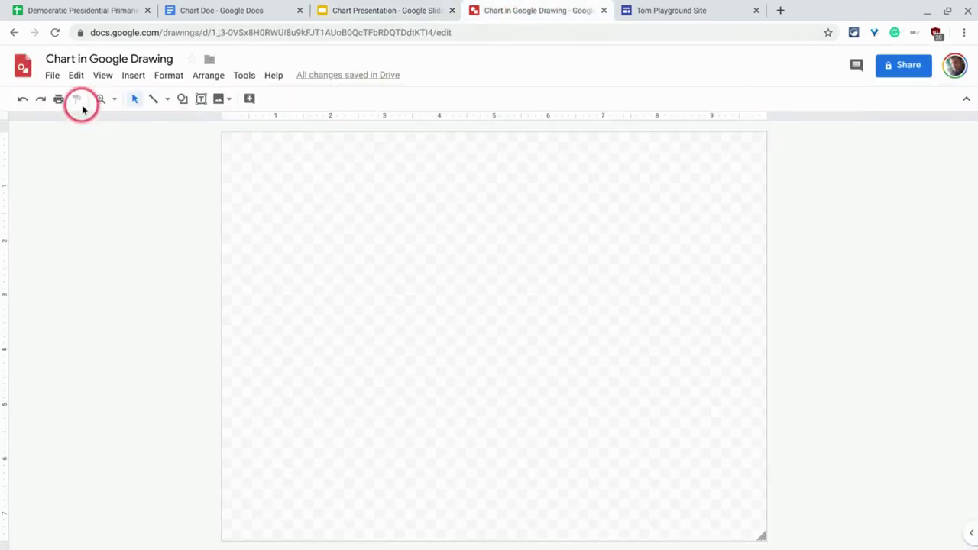
{"action": "left_click", "coordinate": [135, 75]}
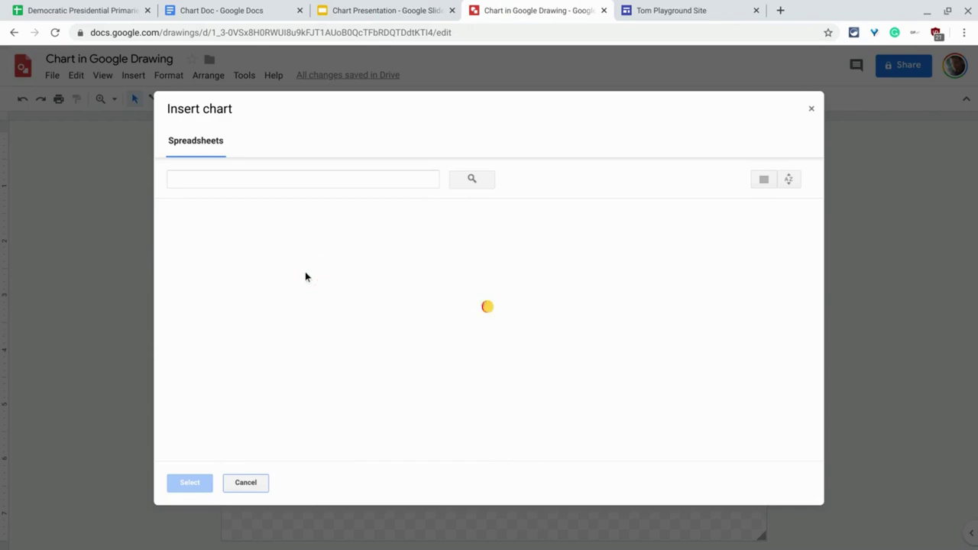
{"action": "left_click", "coordinate": [262, 290]}
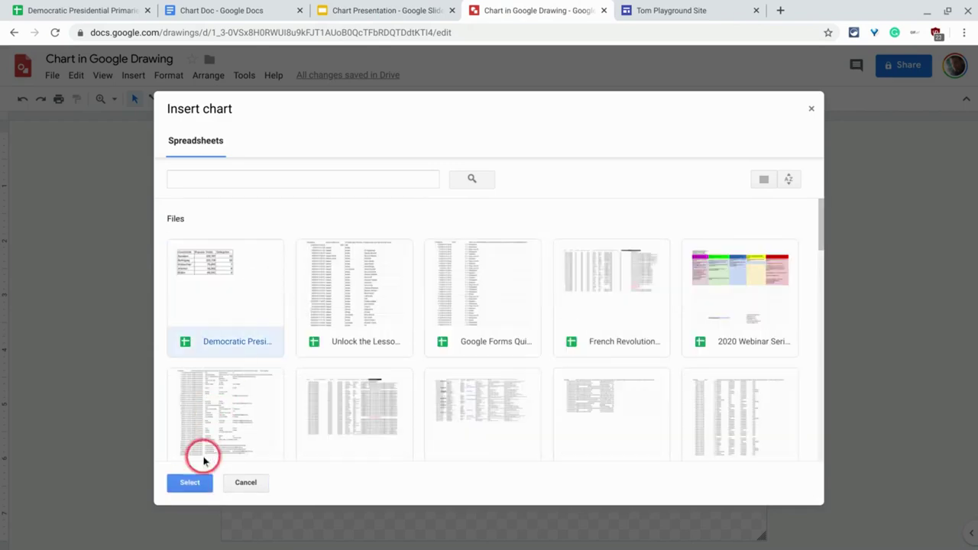
{"action": "left_click", "coordinate": [189, 482]}
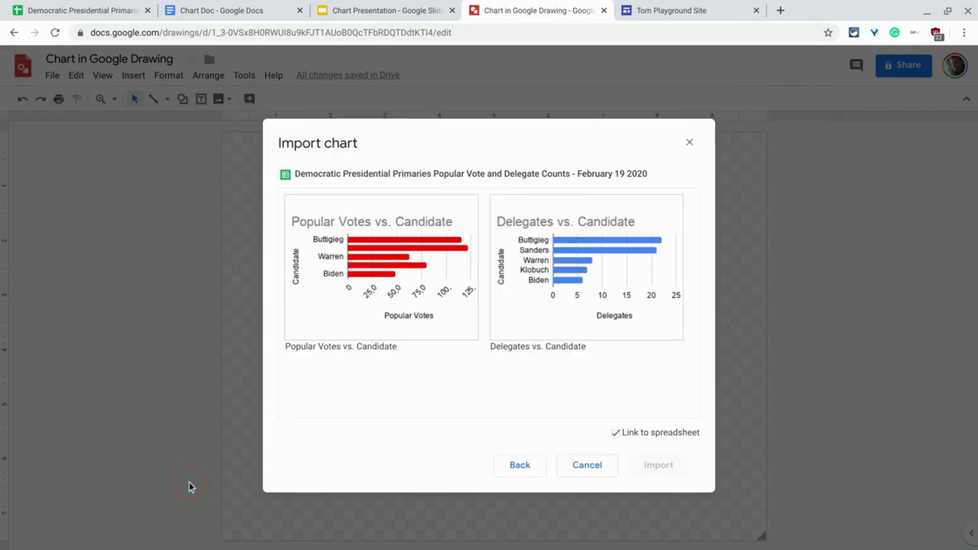
{"action": "left_click", "coordinate": [372, 287]}
{"action": "left_click", "coordinate": [670, 475]}
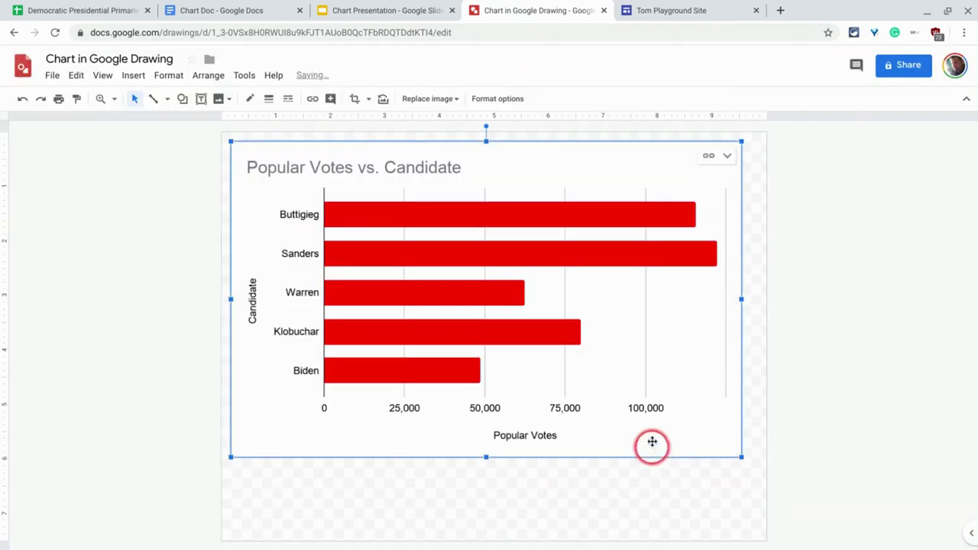
Switch to the Tom Playground Site in Google Sites and insert the Popular Votes vs. Candidate chart on the Data page.
{"action": "left_click", "coordinate": [665, 11]}
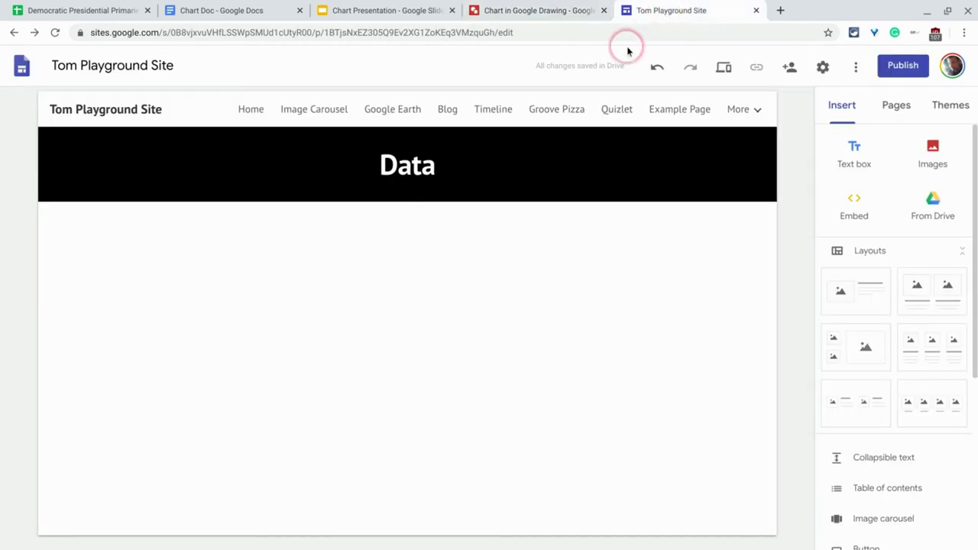
{"action": "scroll", "coordinate": [858, 447], "scroll_direction": "down", "scroll_amount": 1}
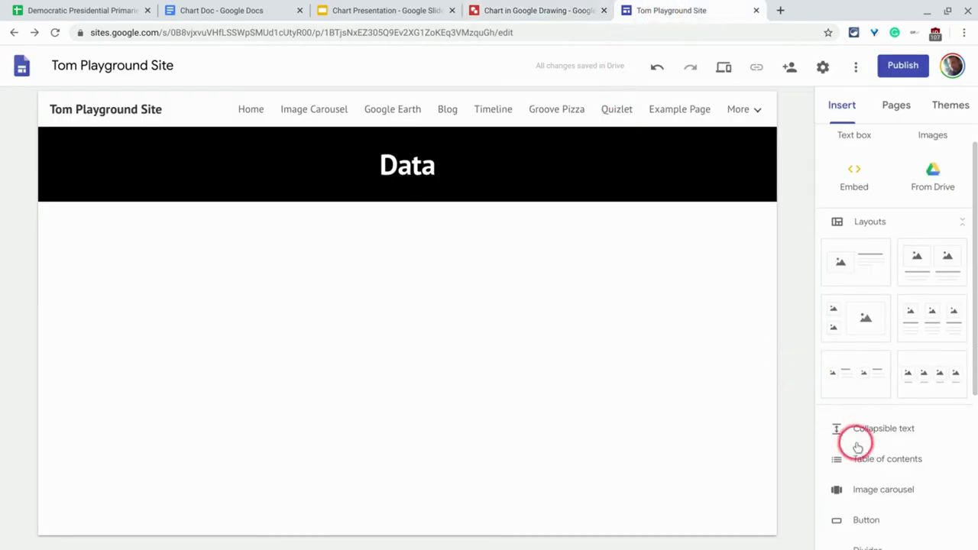
{"action": "scroll", "coordinate": [882, 415], "scroll_direction": "down", "scroll_amount": 1}
{"action": "scroll", "coordinate": [912, 234], "scroll_direction": "up", "scroll_amount": 2}
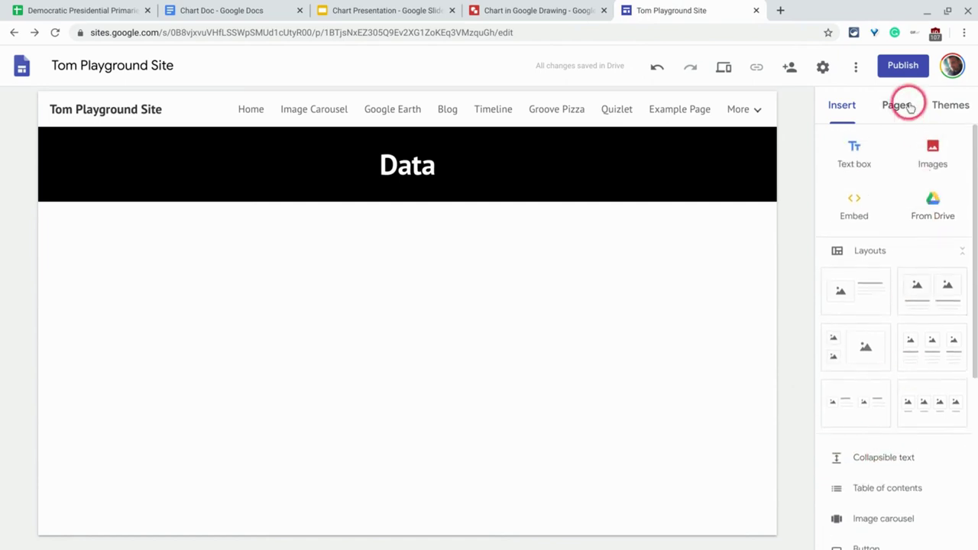
{"action": "scroll", "coordinate": [906, 332], "scroll_direction": "down", "scroll_amount": 4}
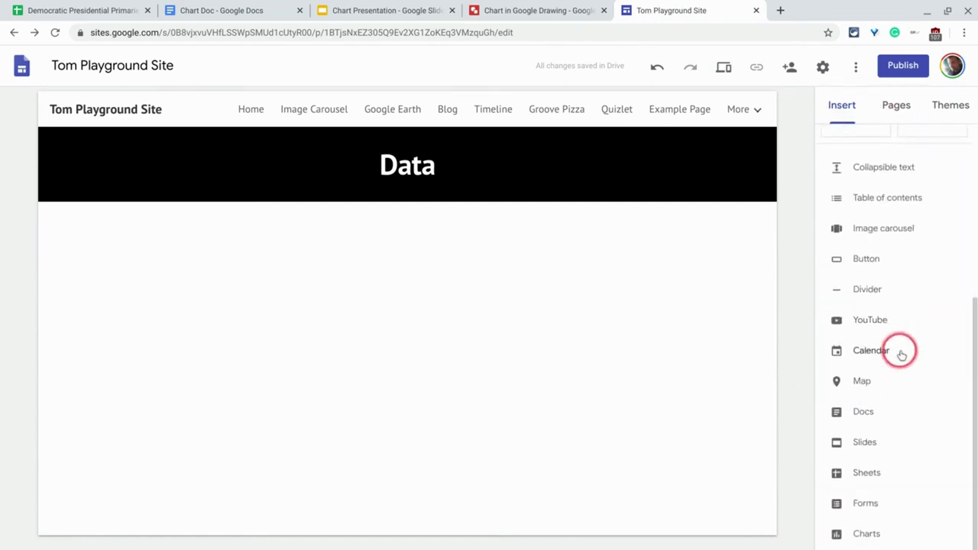
{"action": "left_click", "coordinate": [885, 535]}
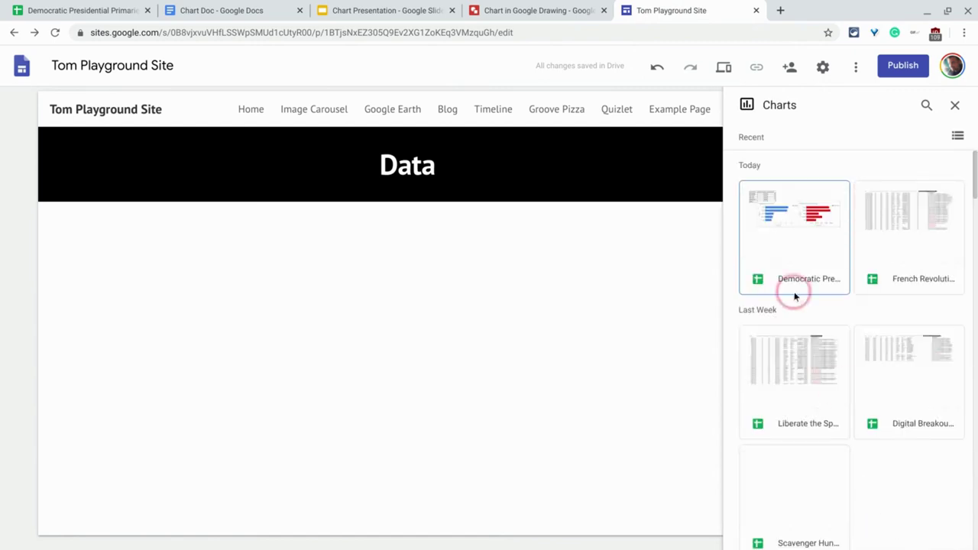
{"action": "left_click", "coordinate": [803, 227]}
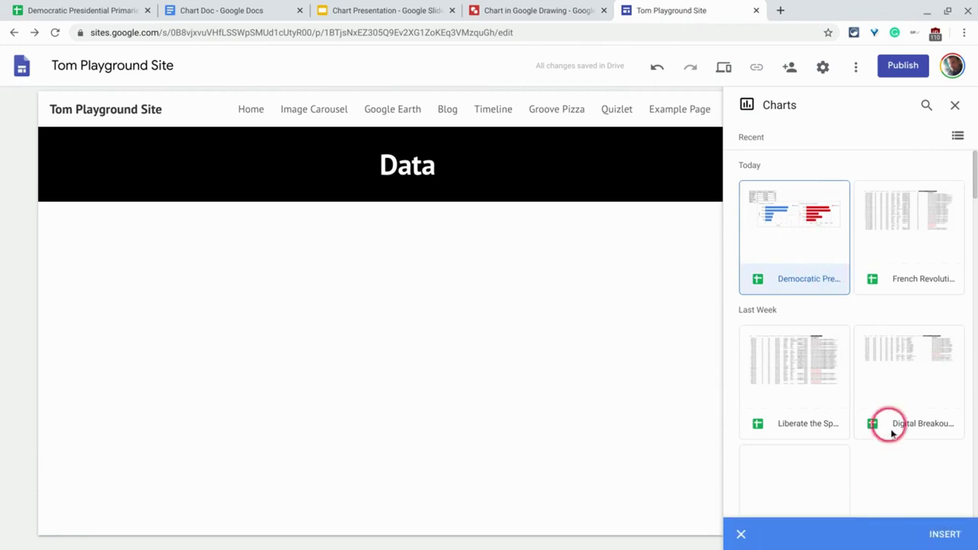
{"action": "left_click", "coordinate": [942, 535]}
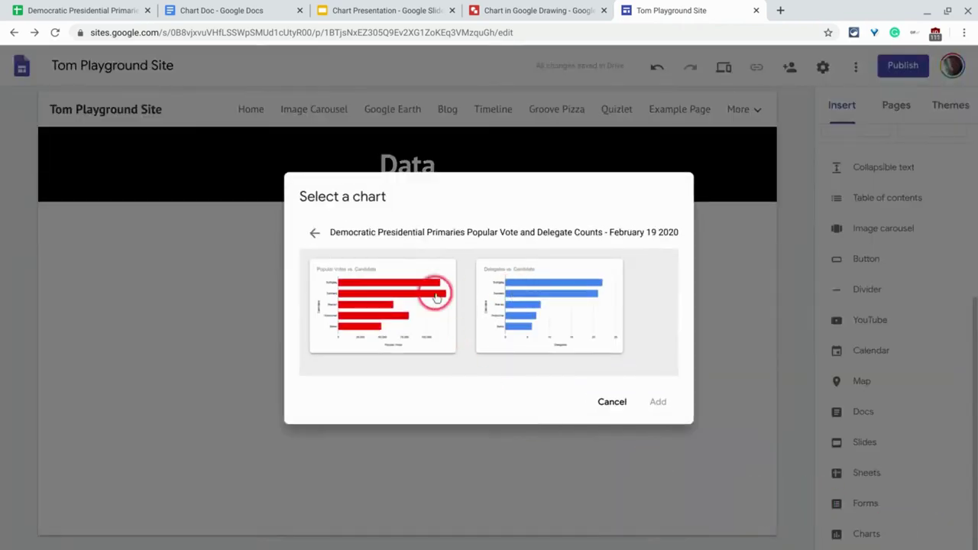
{"action": "left_click", "coordinate": [459, 298]}
{"action": "left_click", "coordinate": [659, 402]}
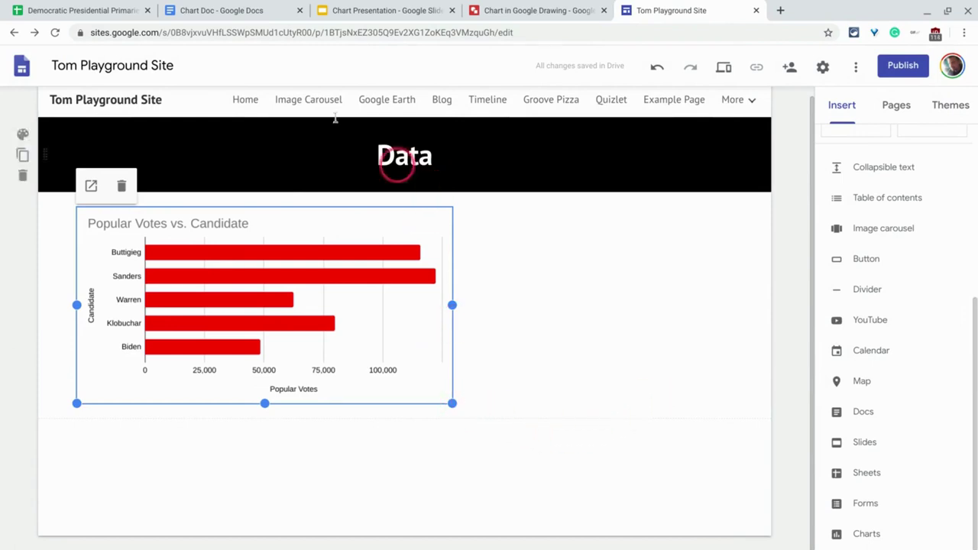
Switch to the Democratic Presidential Primaries spreadsheet and move the Delegates vs. Candidate chart clear of the data table.
{"action": "left_click", "coordinate": [107, 11]}
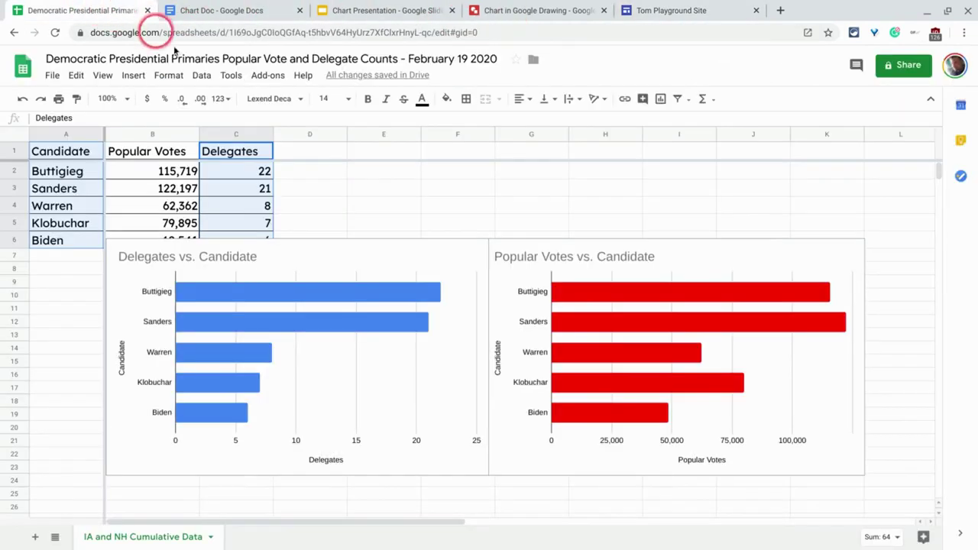
{"action": "left_click", "coordinate": [416, 265]}
{"action": "left_click_drag", "start_coordinate": [401, 257], "coordinate": [768, 312]}
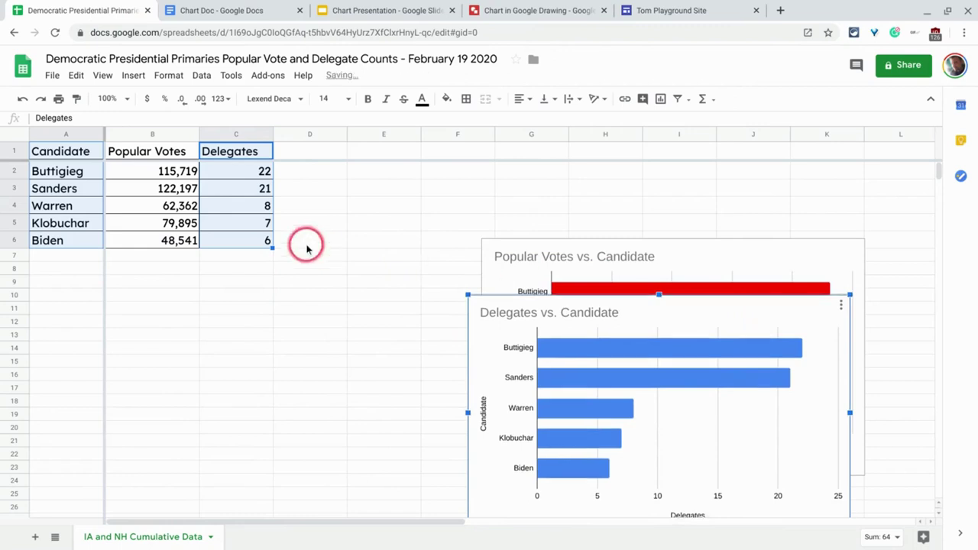
Set the popular votes for Sanders in B3 to 222197 and move the Delegates chart below the table, clear of the Popular Votes chart.
{"action": "left_click", "coordinate": [178, 171]}
{"action": "left_click", "coordinate": [170, 194]}
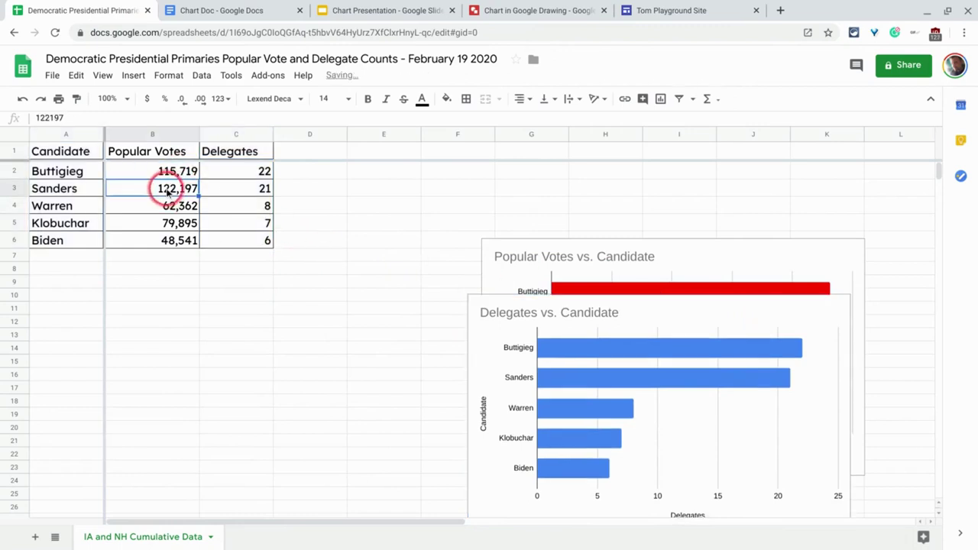
{"action": "left_click", "coordinate": [39, 118]}
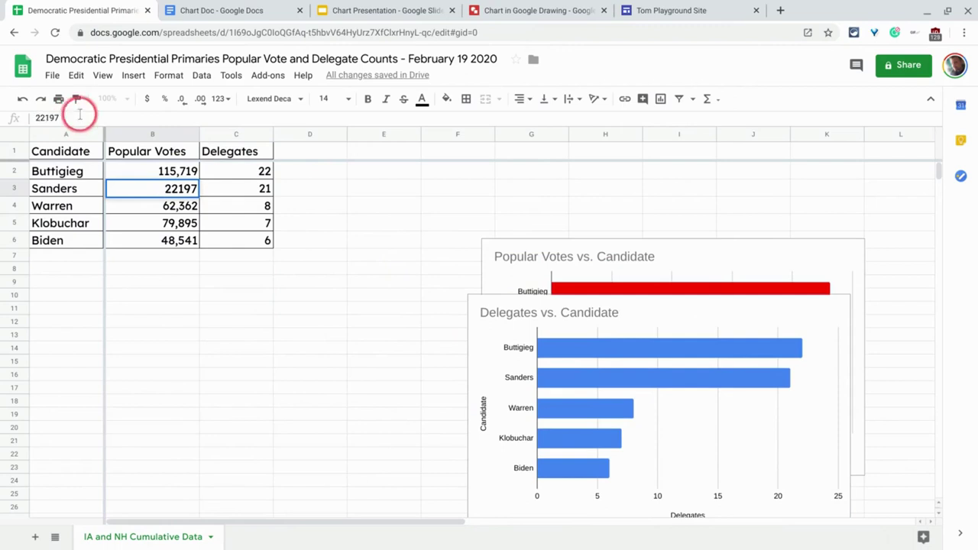
{"action": "left_click", "coordinate": [340, 363]}
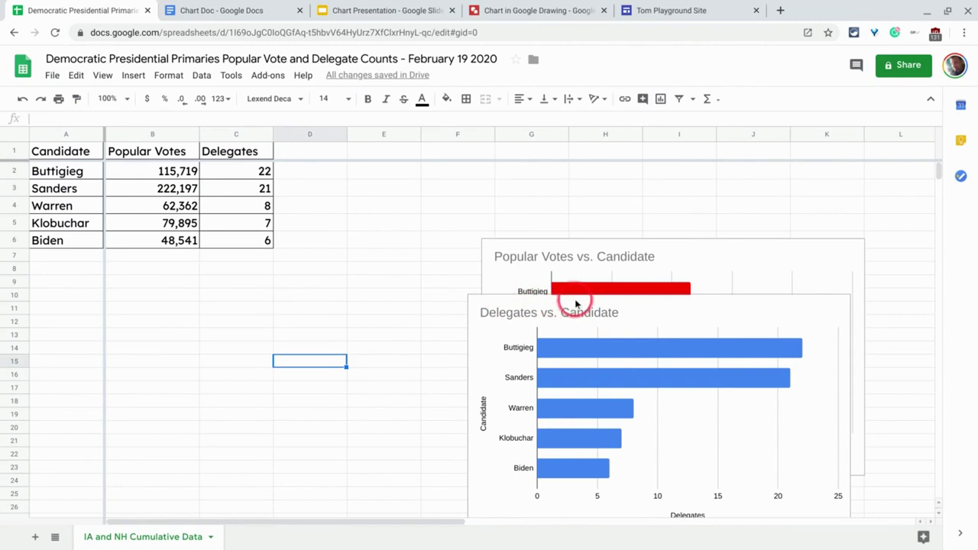
{"action": "left_click_drag", "start_coordinate": [562, 314], "coordinate": [134, 305]}
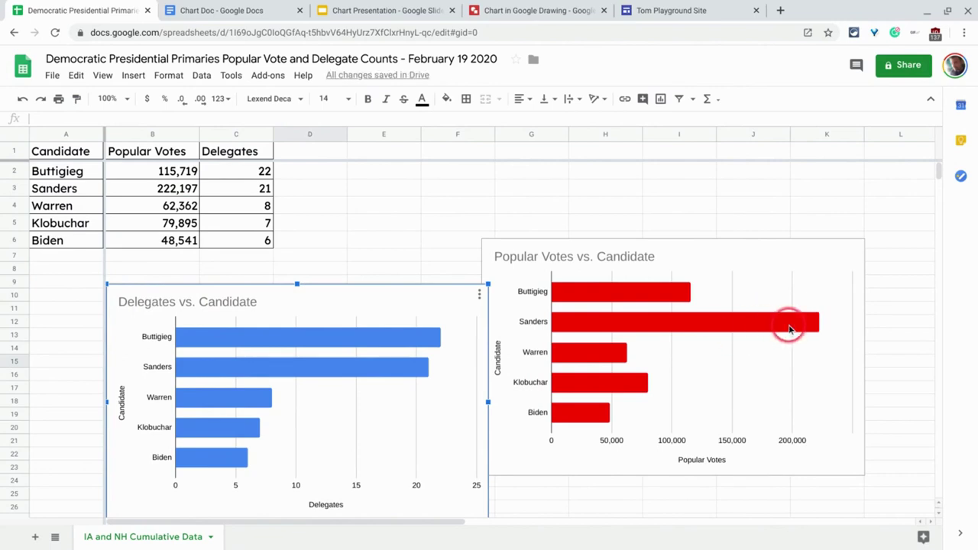
Switch to the Chart Doc document and update its linked Popular Votes vs. Candidate chart from the spreadsheet.
{"action": "left_click", "coordinate": [211, 13]}
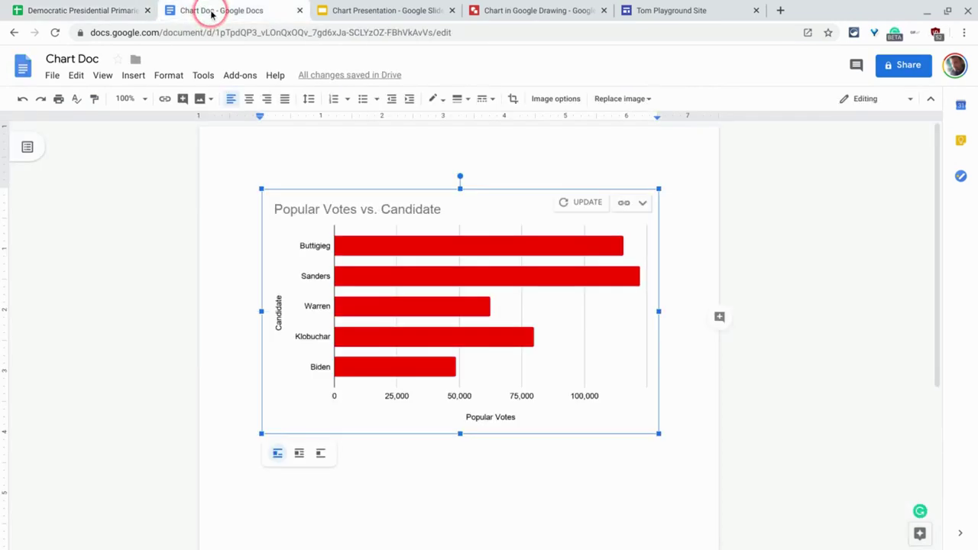
{"action": "left_click", "coordinate": [582, 205]}
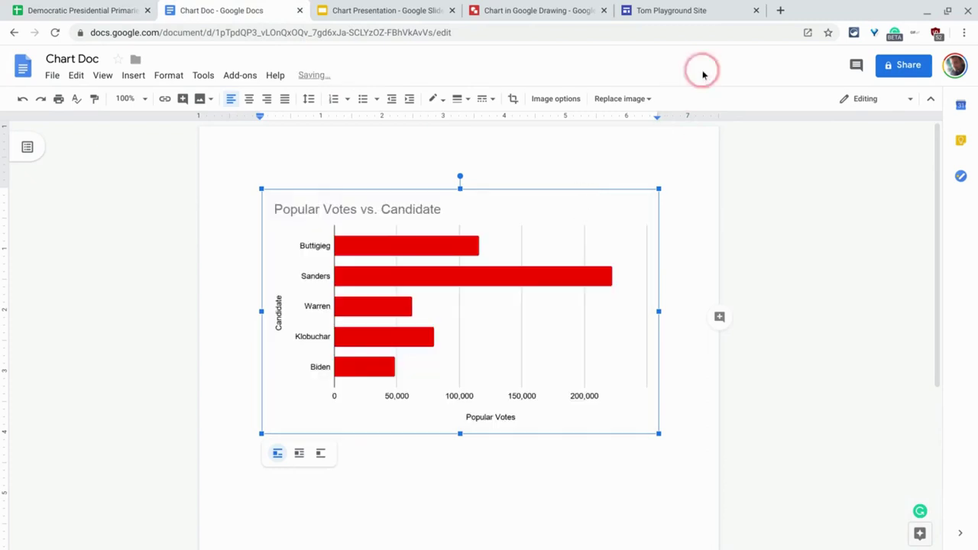
Preview the Data page in Google Sites to inspect the Sanders and Biden values on its chart, and return to the spreadsheet.
{"action": "left_click", "coordinate": [692, 10]}
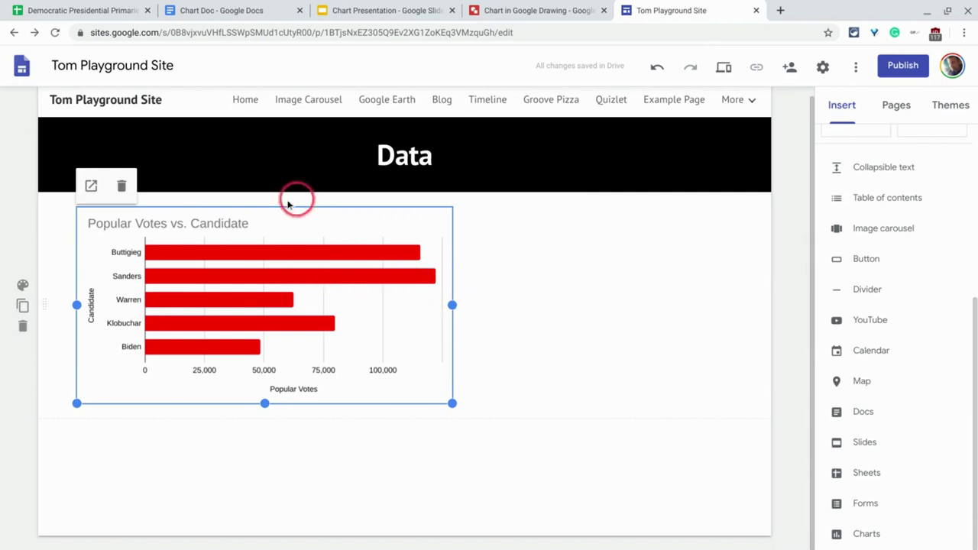
{"action": "scroll", "coordinate": [463, 267], "scroll_direction": "up", "scroll_amount": 1}
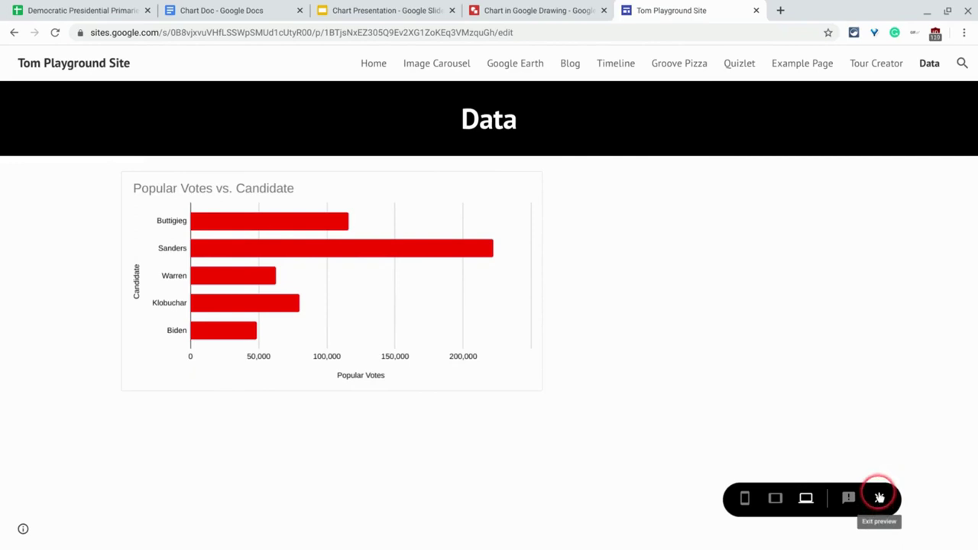
{"action": "mouse_move", "coordinate": [437, 252]}
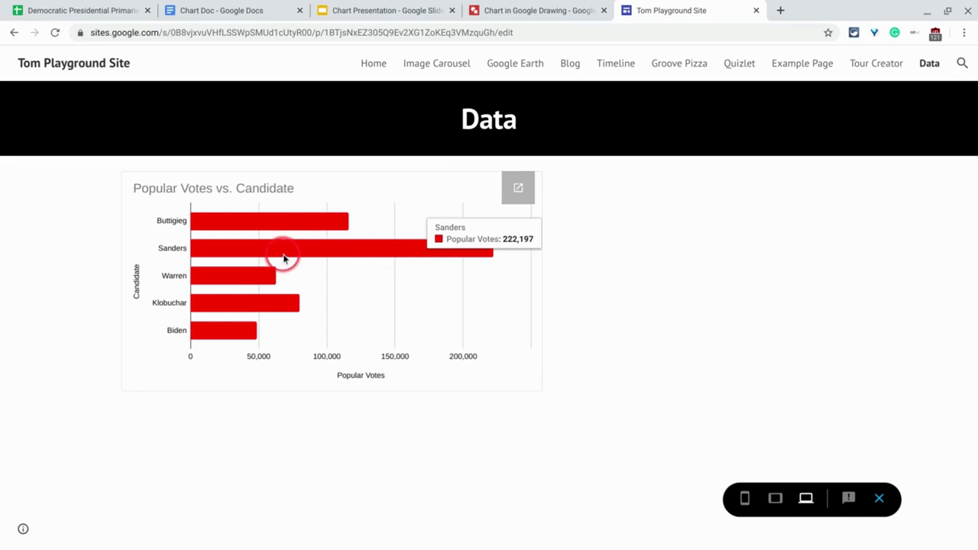
{"action": "mouse_move", "coordinate": [226, 335]}
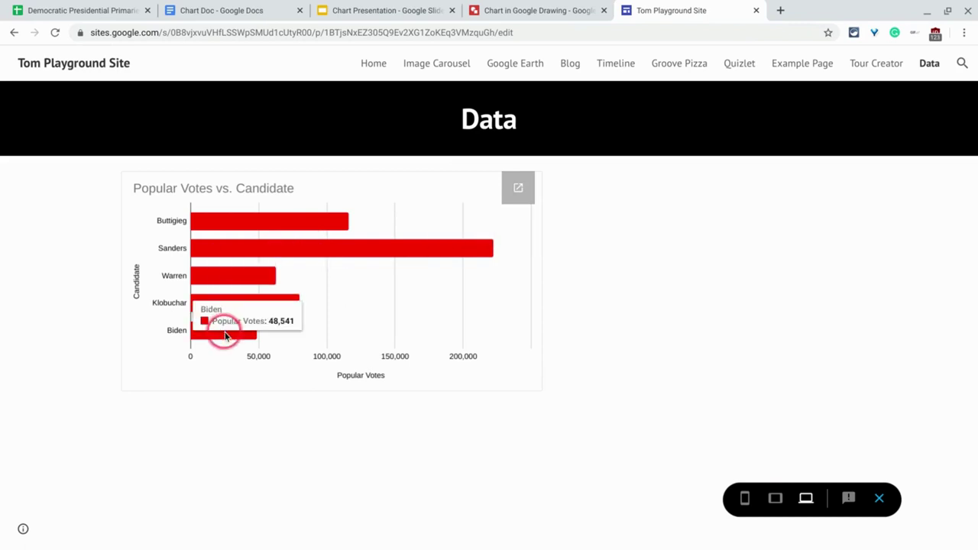
{"action": "left_click", "coordinate": [105, 11]}
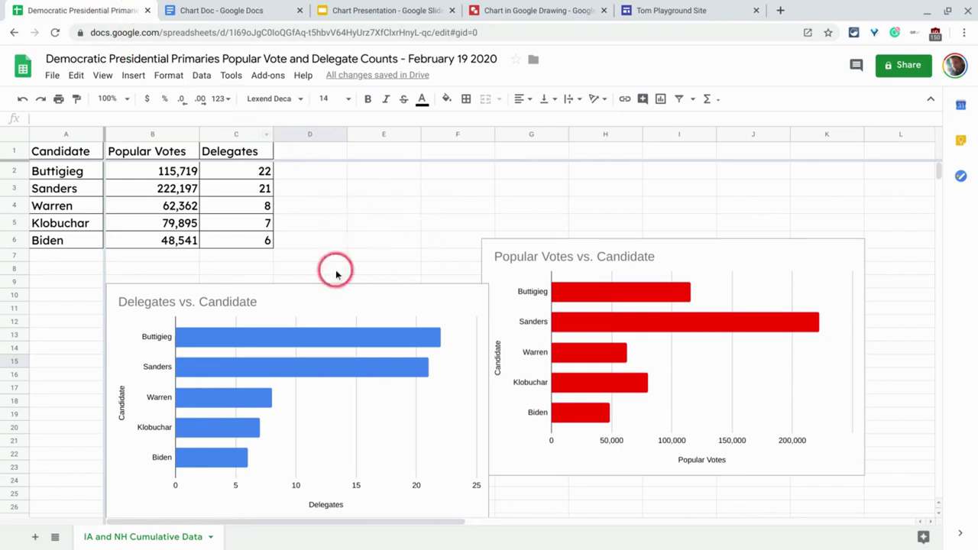